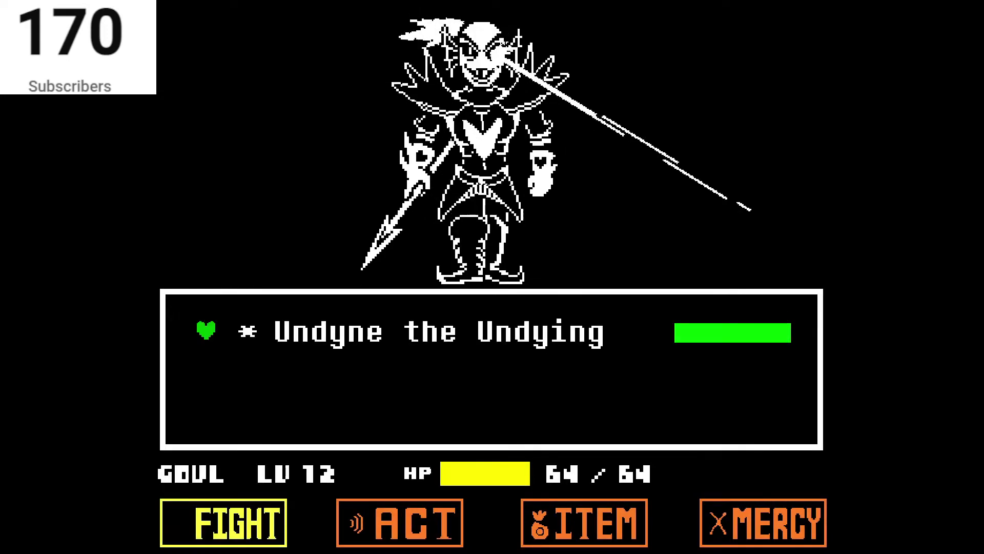
Step: Attack Undyne the Undying, then block her first volley of spear arrows with the shield
key("z")
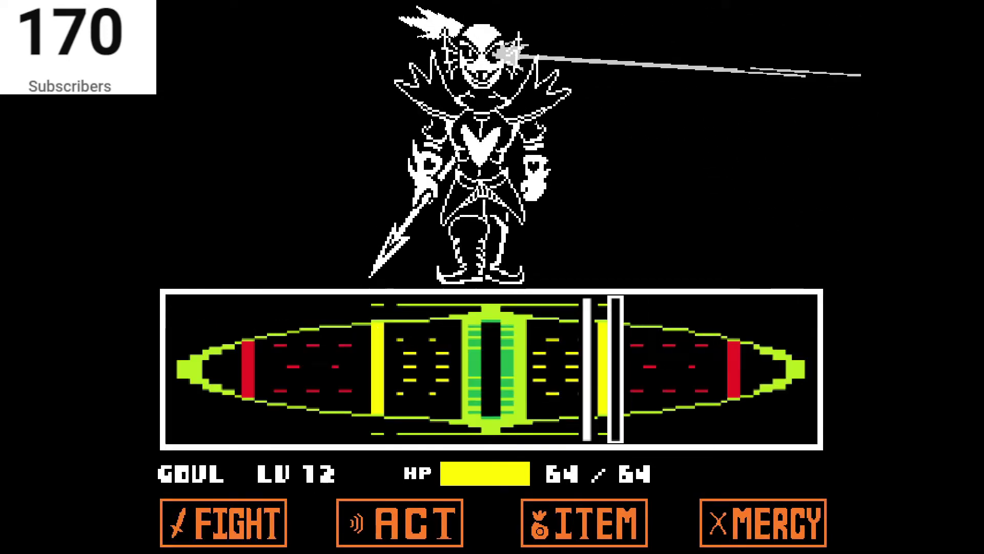
key("z")
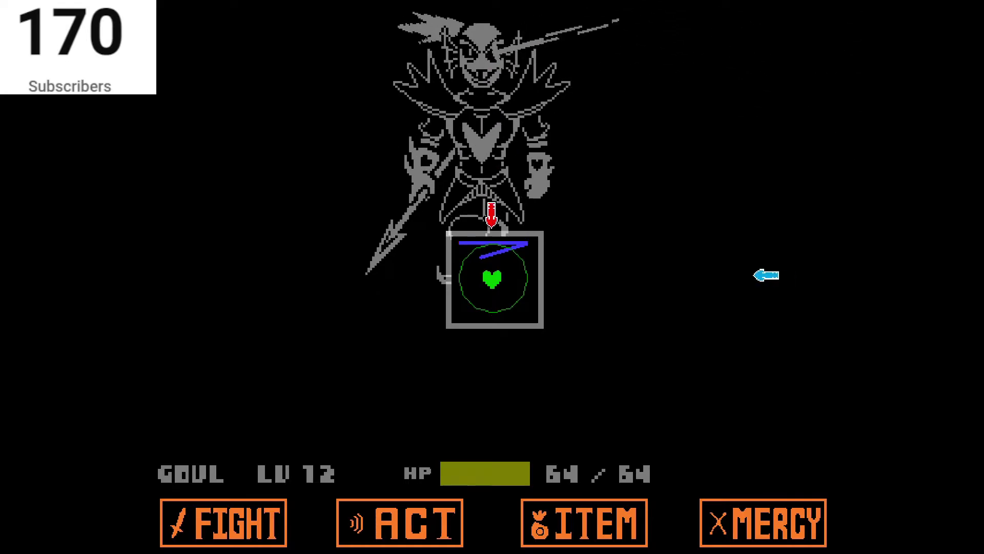
key("Right")
key("Down")
key("Left")
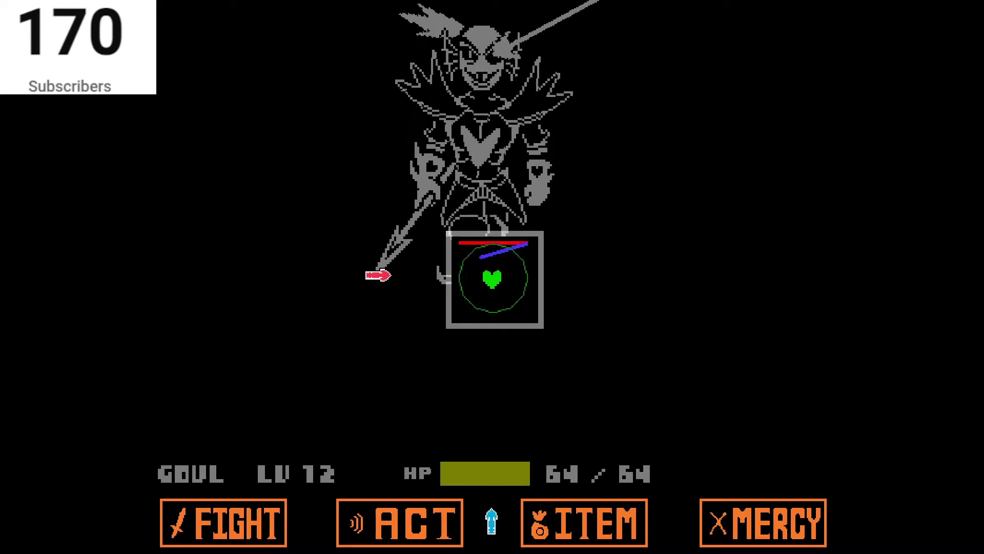
key("Down")
key("Right")
key("Down")
key("Up")
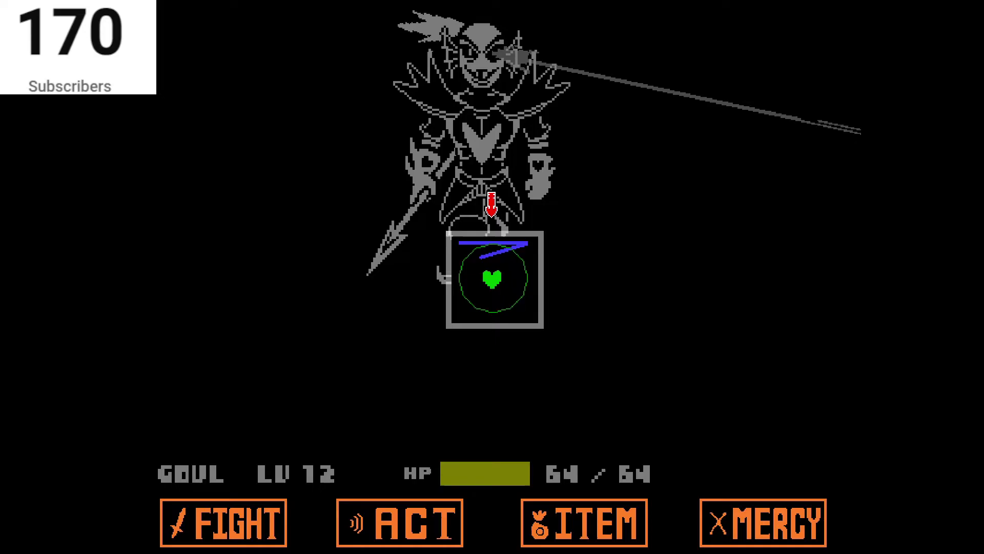
Step: Land a second attack, block the next arrow volley, then strike Undyne again near centre
key("z")
key("z")
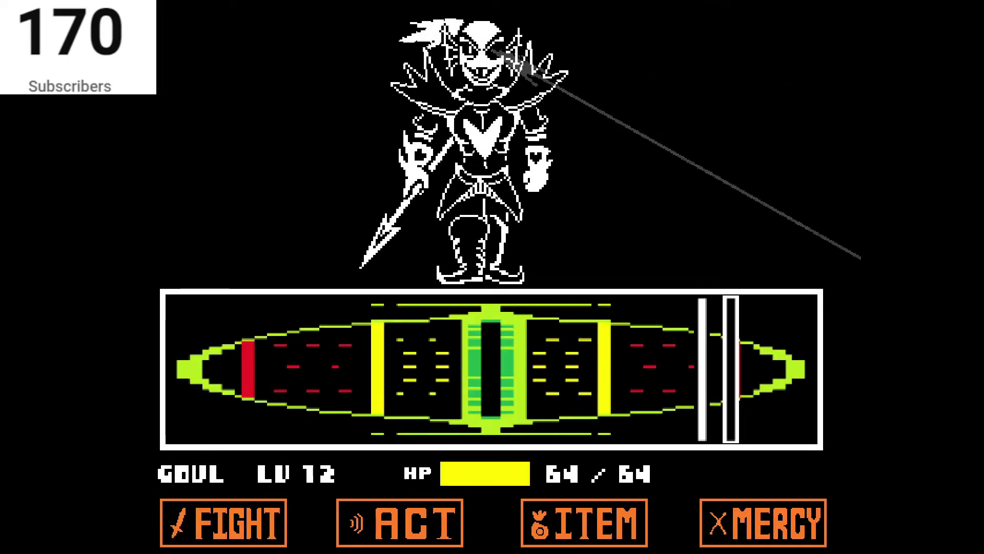
key("z")
key("z")
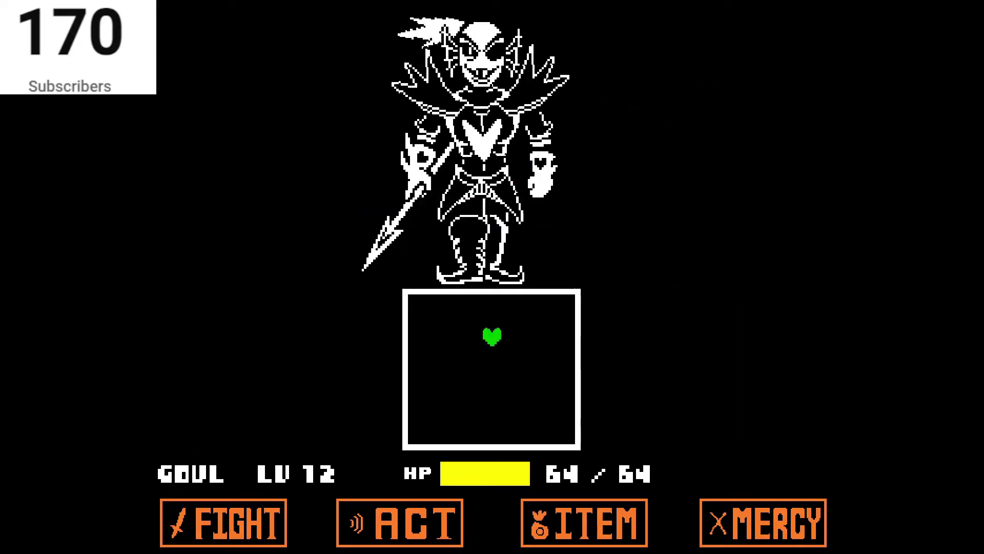
key("Left")
key("Right")
key("Left")
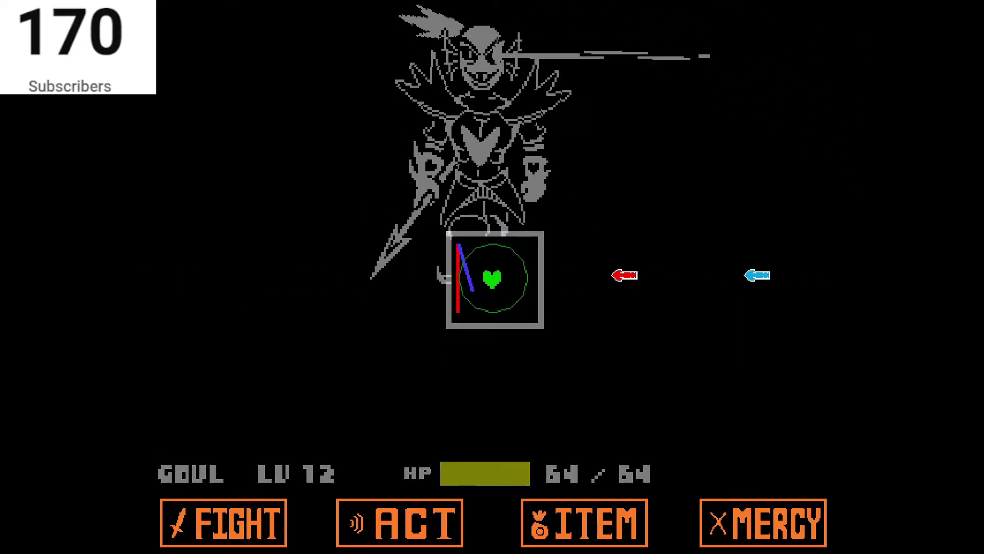
key("Right")
key("Left")
key("Right")
key("Down")
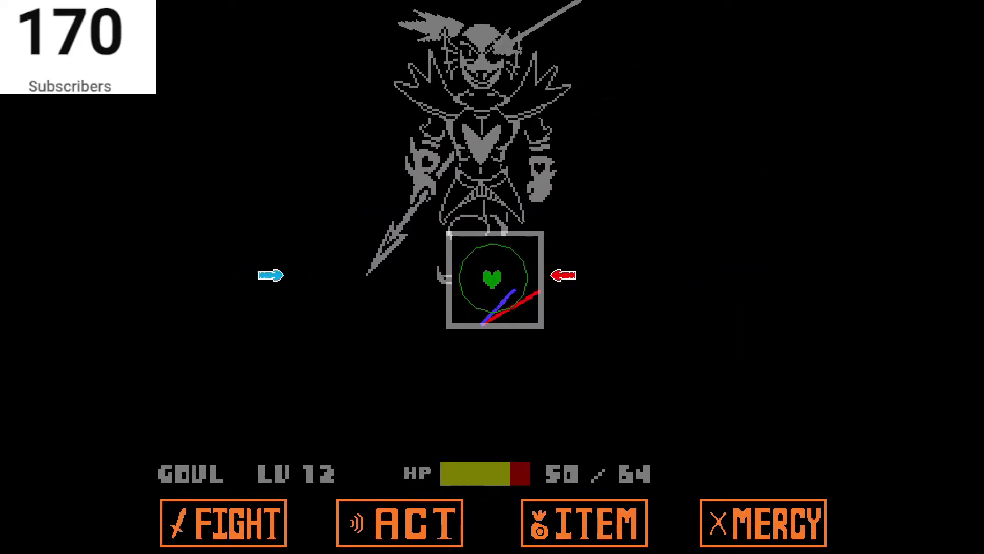
key("Left")
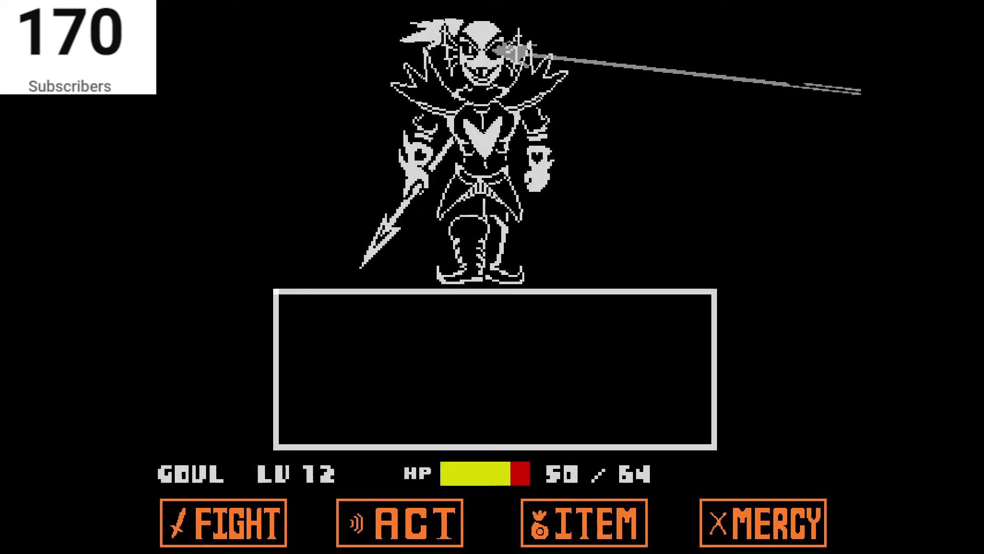
key("z")
key("z")
key("z")
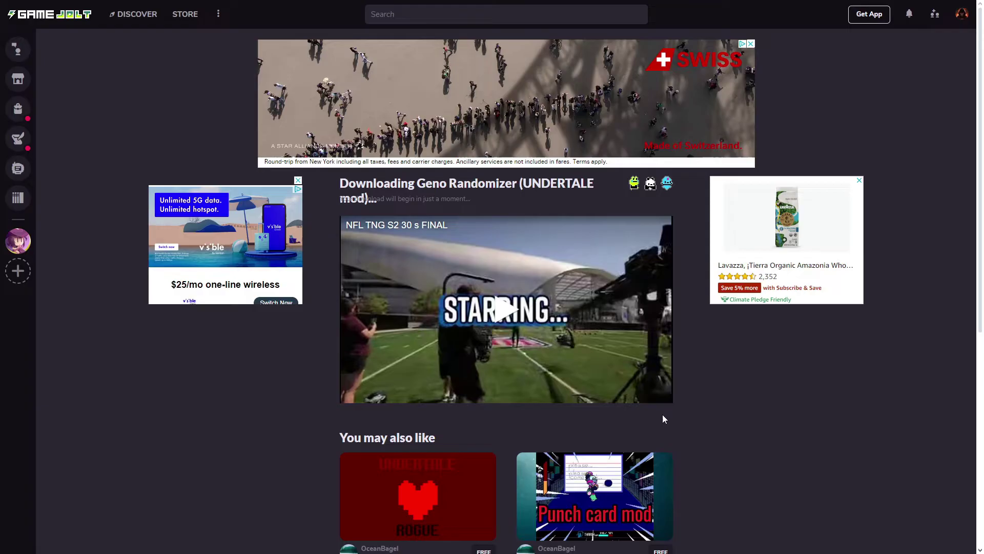
Step: Exit full-screen on the Game Jolt Geno Randomizer download page with F11
key("F11")
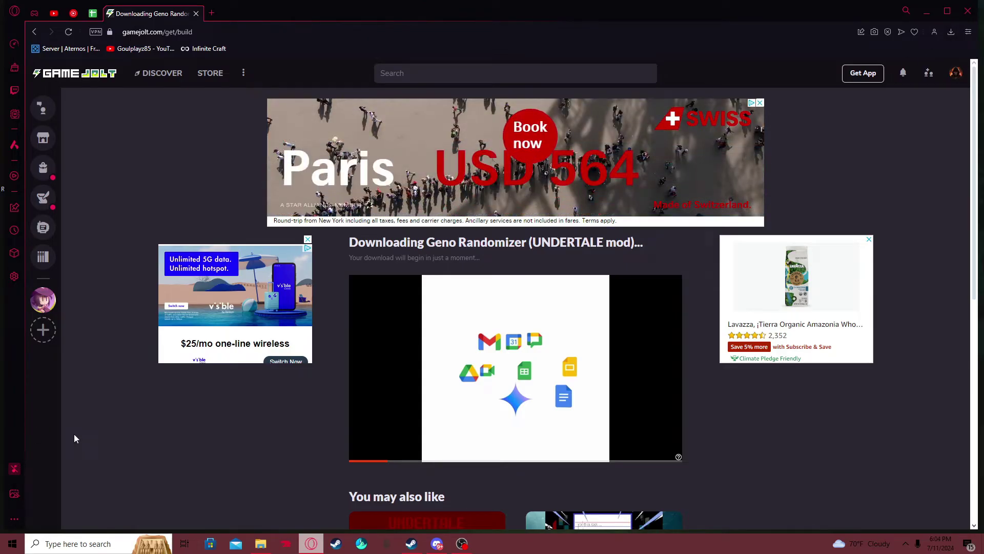
Step: Open readme.txt from the downloaded genorandomizer-v0.6.1 (2).zip archive
left_click(952, 33)
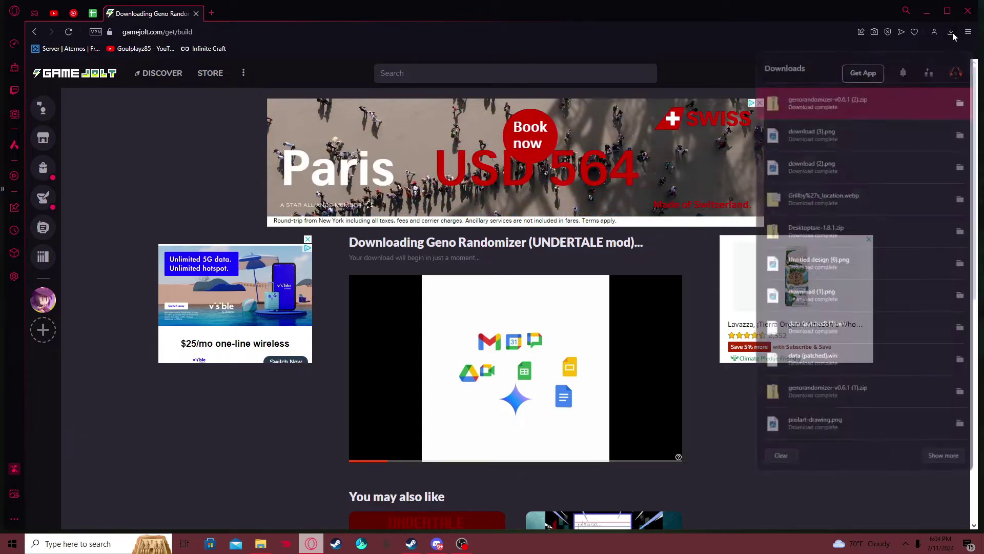
left_click(859, 92)
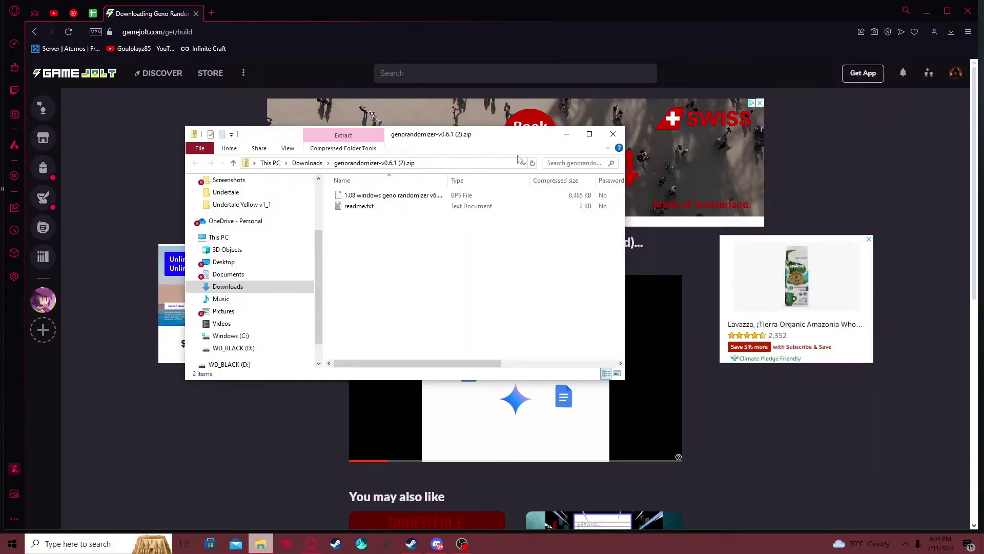
double_click(462, 206)
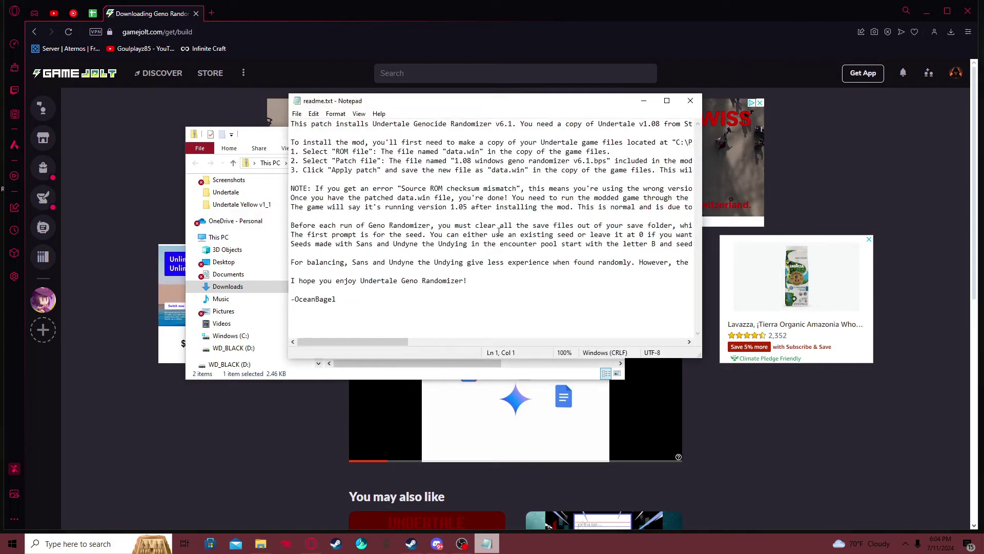
Step: Copy the Rom Patcher JS link from the readme, load it, and minimize the browser
left_click_drag(382, 341, 596, 405)
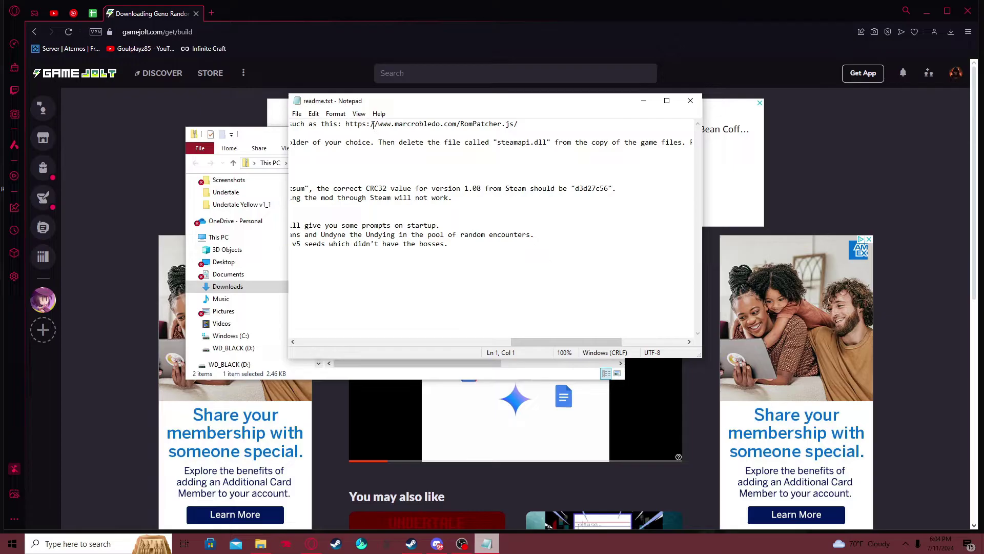
left_click(467, 129)
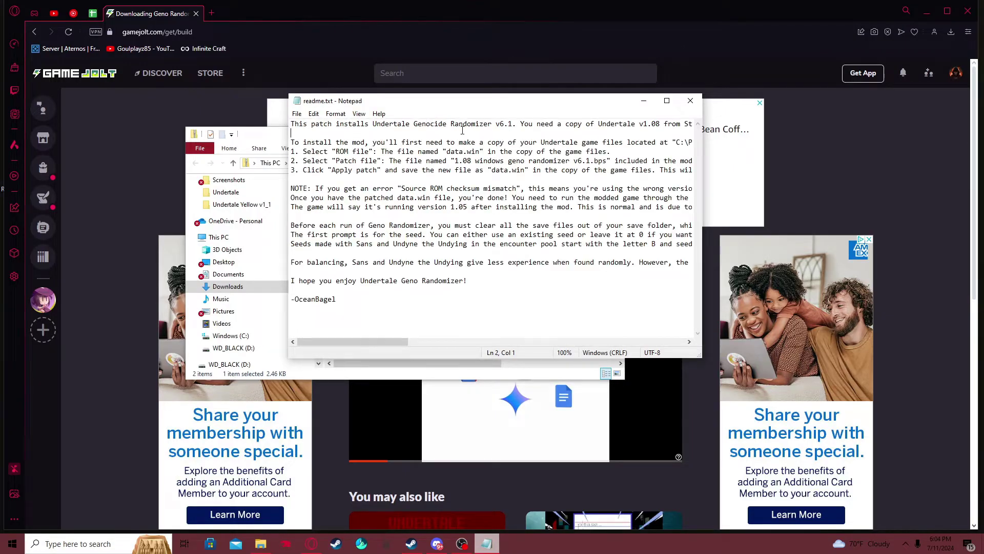
left_click_drag(371, 339, 555, 323)
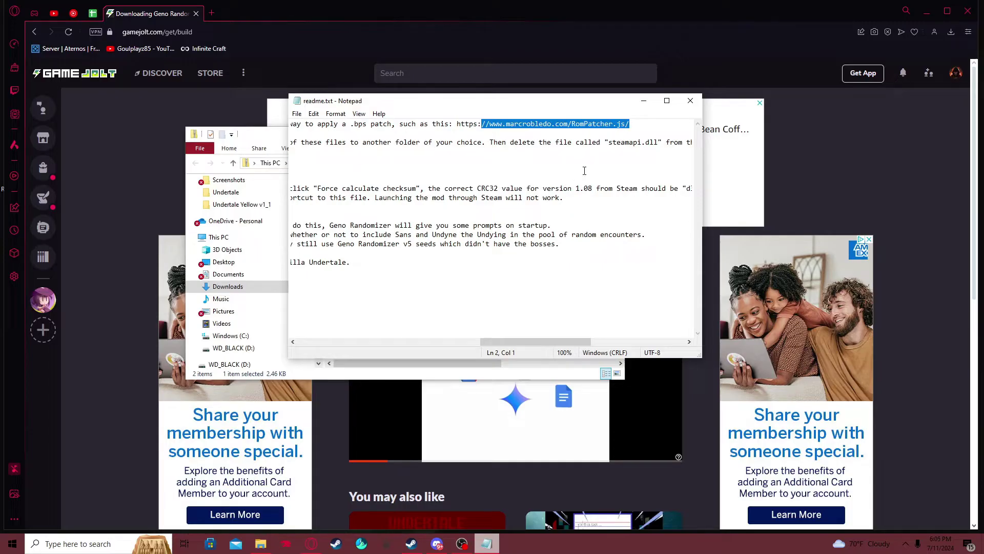
left_click(643, 100)
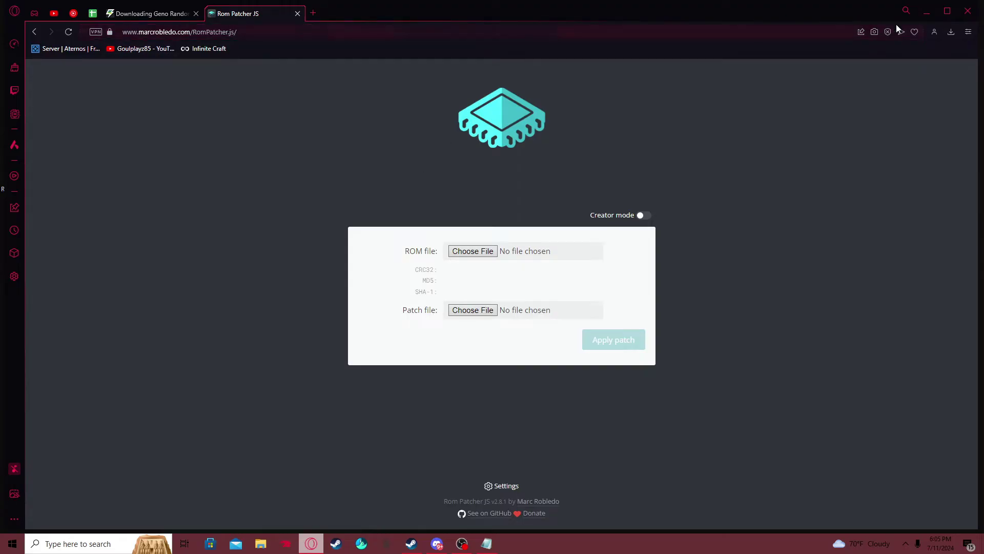
left_click(932, 11)
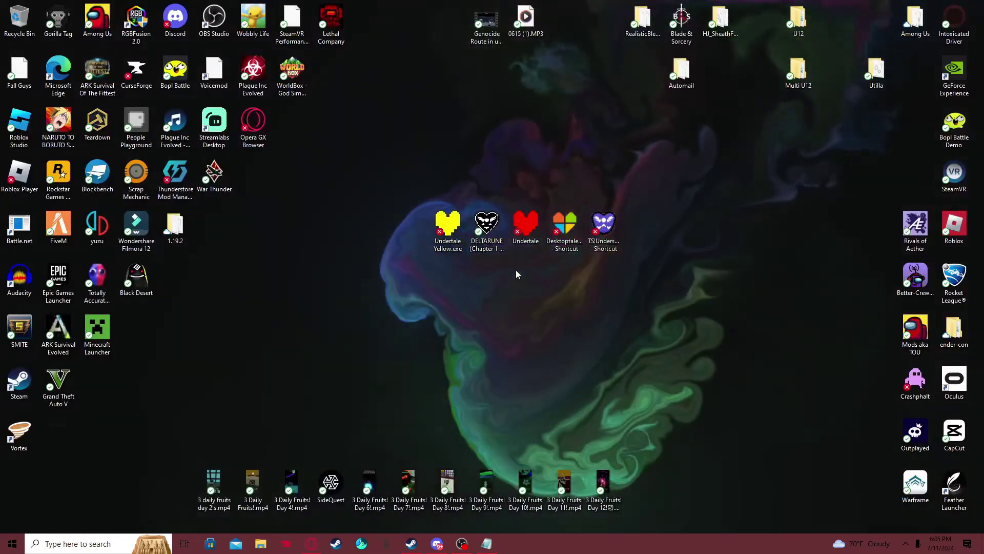
Step: Open Undertale's local game files from the Steam library via Manage > Browse local files
left_click(411, 543)
scroll(313, 235, "up", 3)
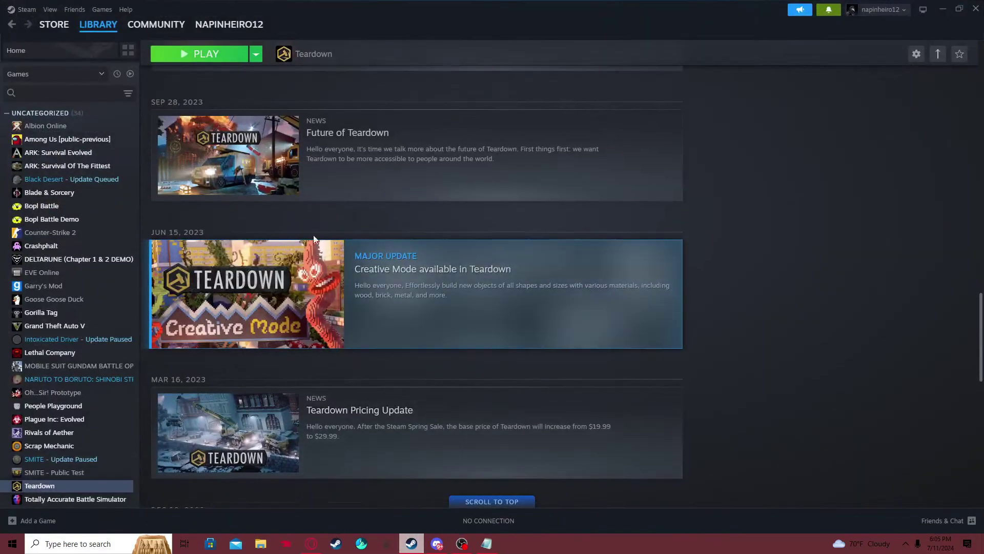
scroll(104, 264, "down", 3)
left_click(40, 446)
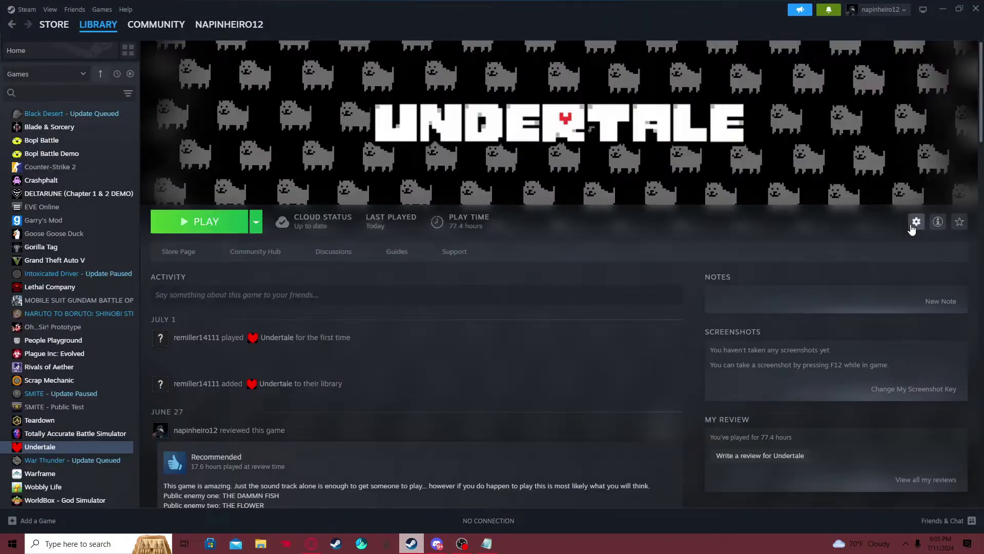
left_click(915, 221)
mouse_move(932, 275)
left_click(891, 298)
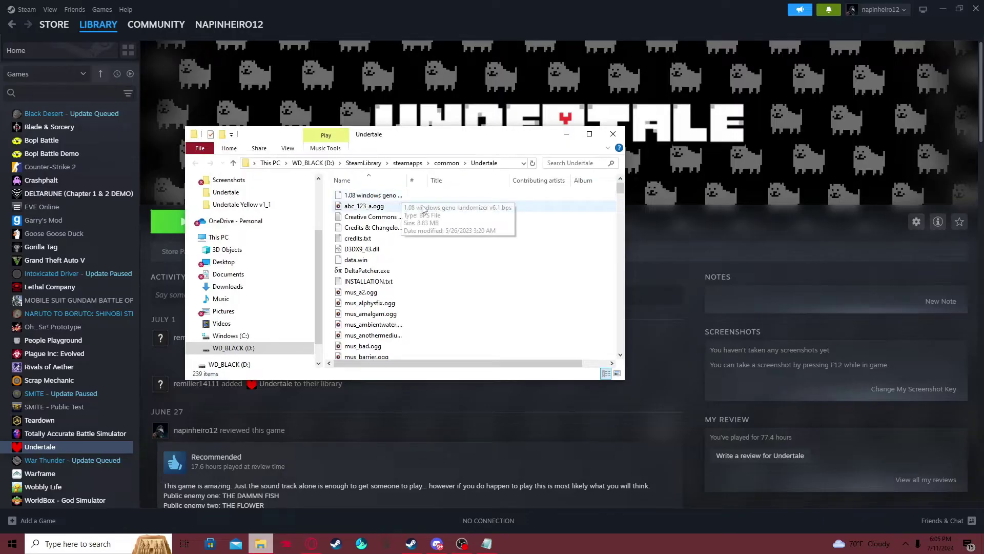
Step: Delete the 1.08 windows geno randomizer v6.1.bps patch file from the folder
right_click(421, 195)
left_click(412, 198)
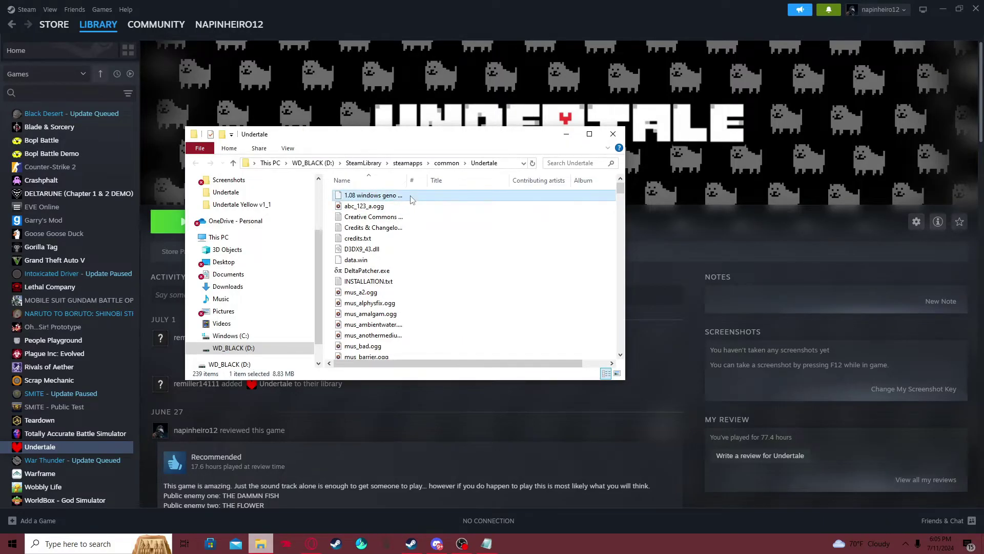
right_click(410, 196)
left_click(452, 365)
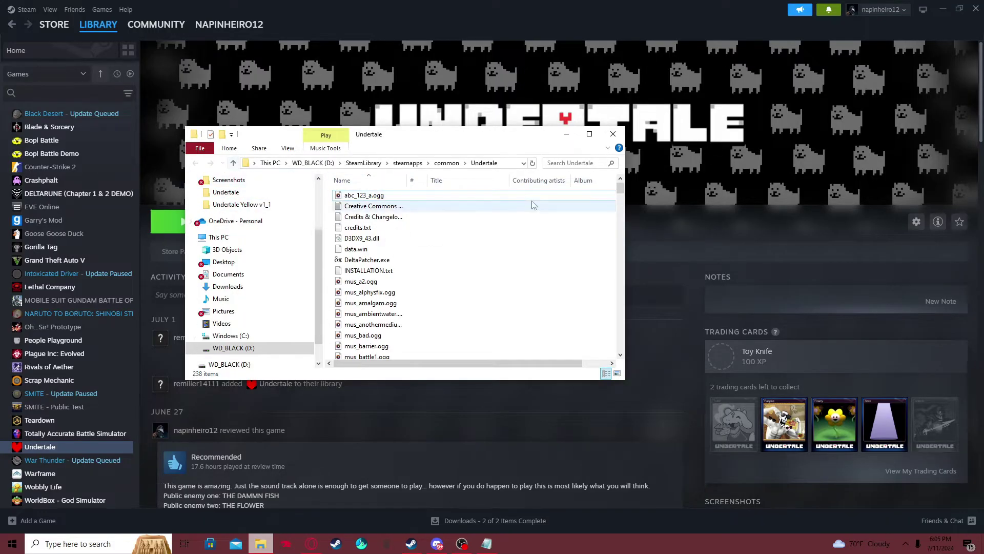
Step: Maximize the Undertale folder window and select all 238 files
left_click_drag(522, 135, 521, 1)
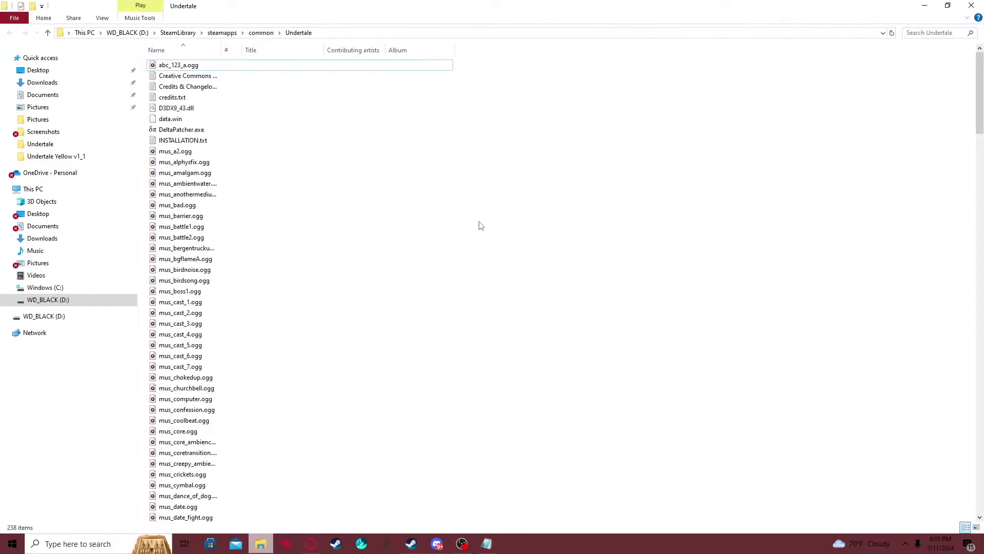
left_click_drag(551, 103, 338, 81)
left_click_drag(510, 74, 461, 451)
scroll(513, 256, "up", 4)
key("shift+End")
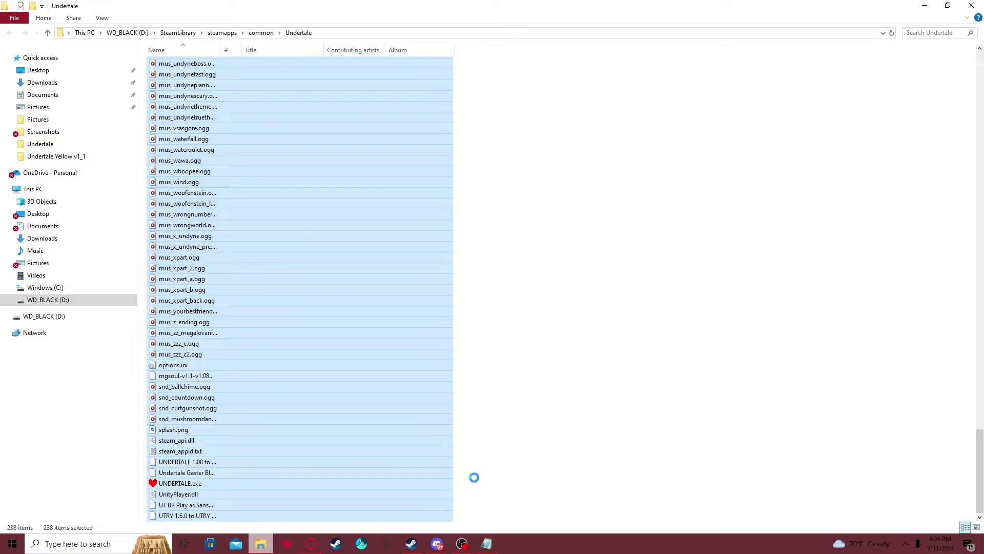
Step: Deselect the files and close the readme notes in Notepad
left_click(540, 438)
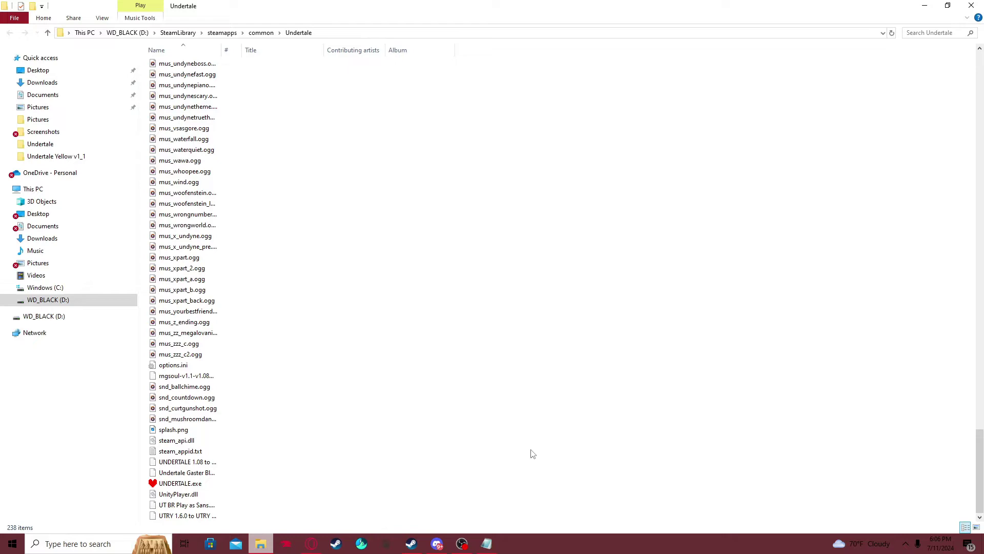
left_click(492, 542)
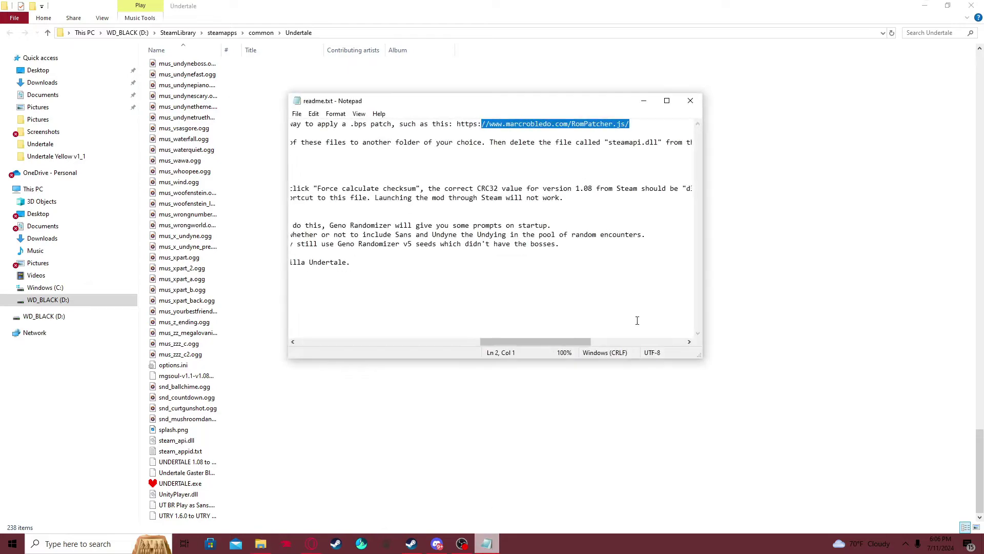
left_click(691, 101)
Step: Create a new folder named GenoR in the Desktop folder
left_click(61, 83)
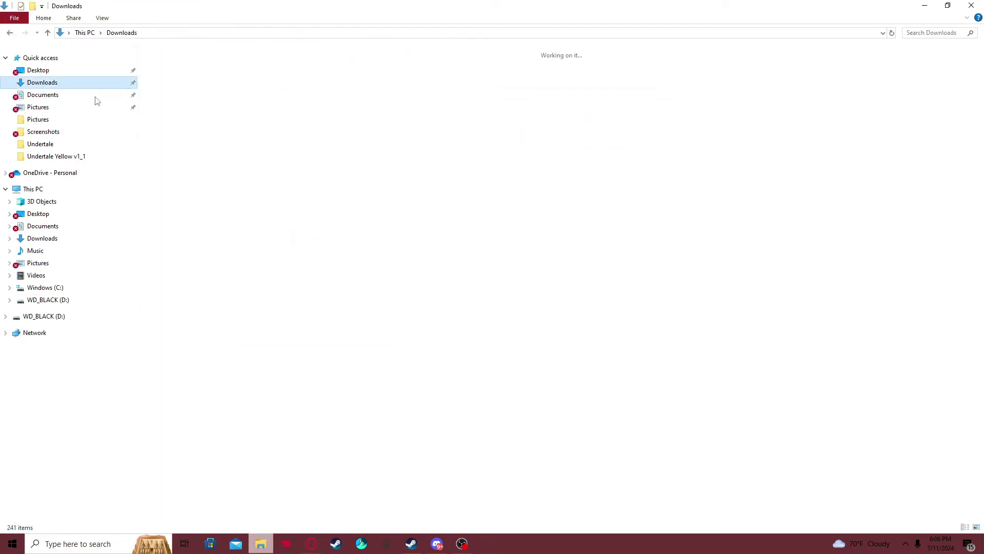
left_click(63, 70)
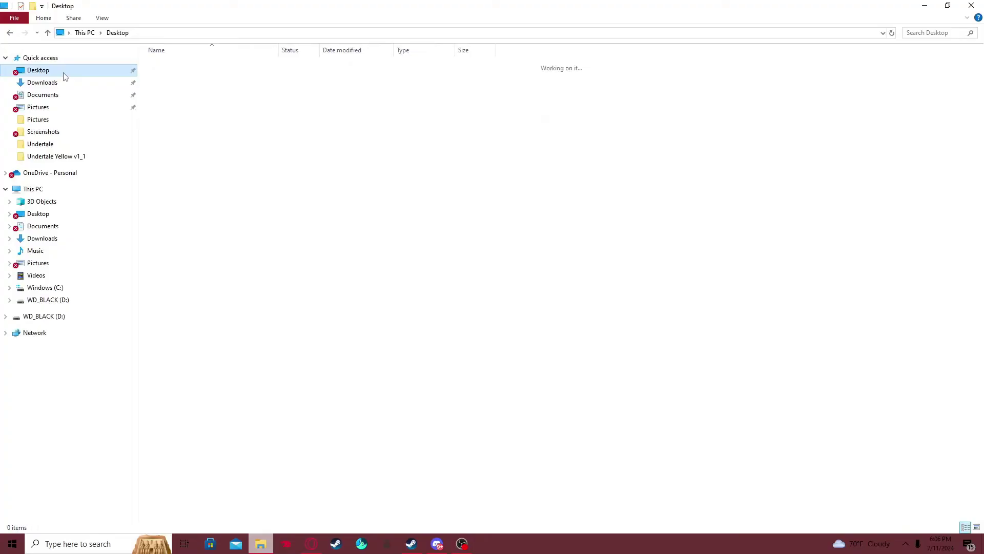
left_click(33, 7)
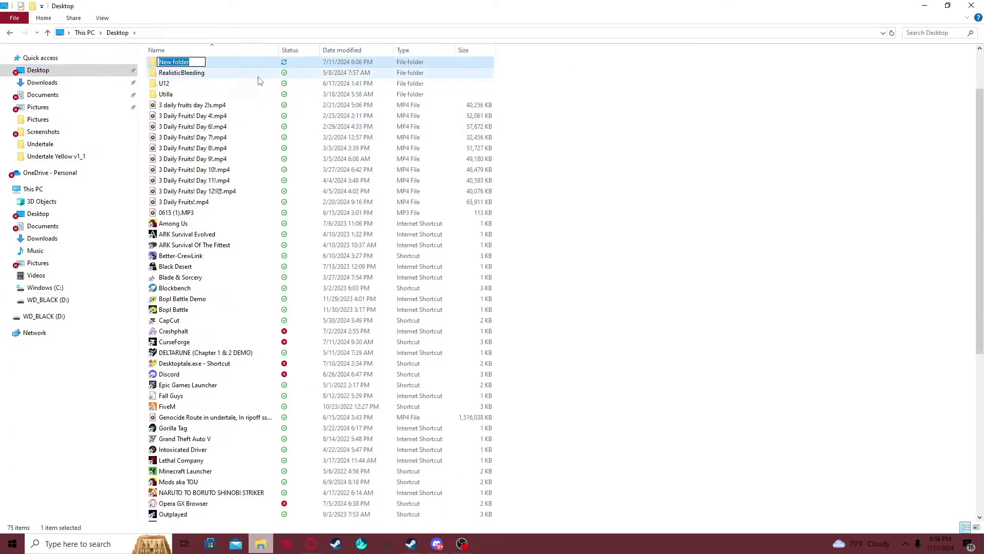
type("GenoR")
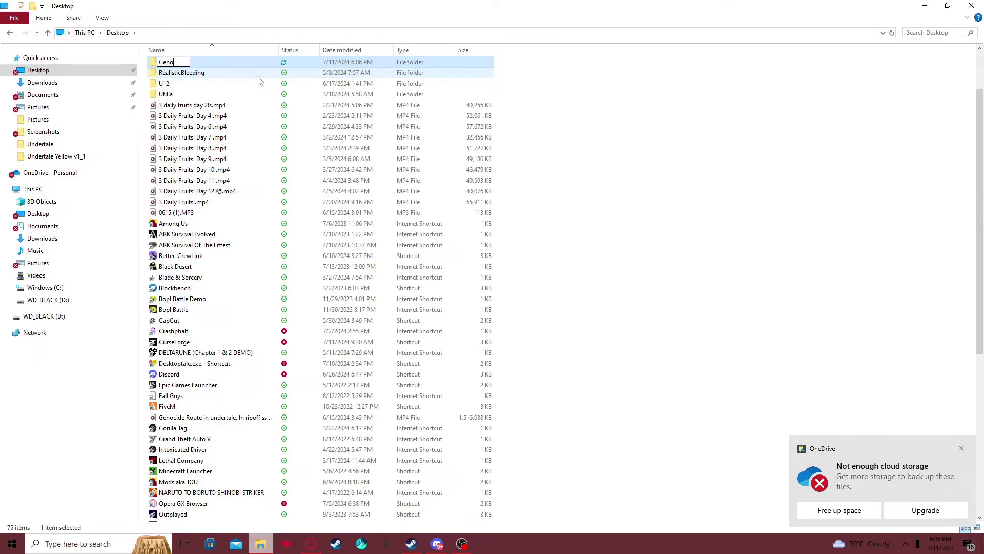
left_click(962, 448)
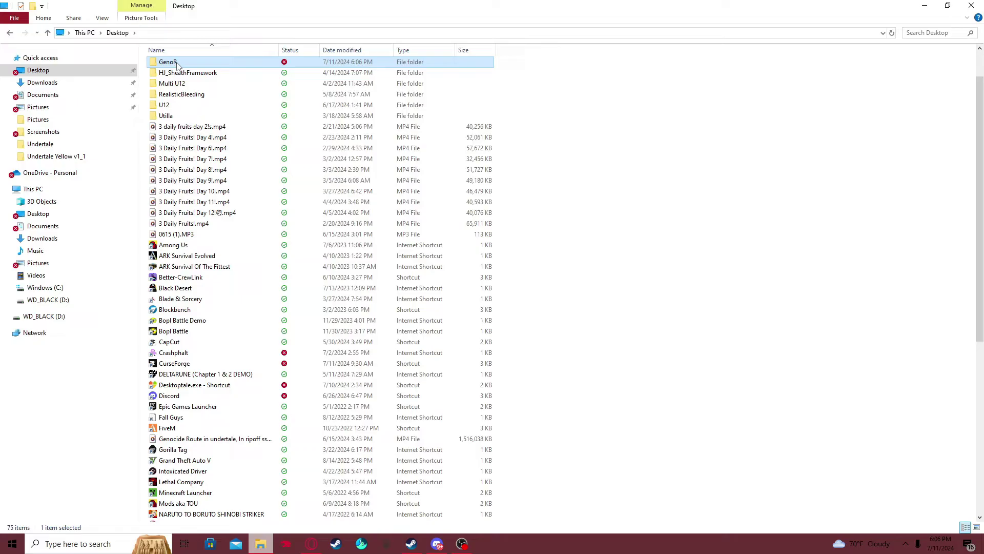
Step: Restore the window, minimize Steam, place the GenoR icon on the desktop, and close the window
double_click(781, 7)
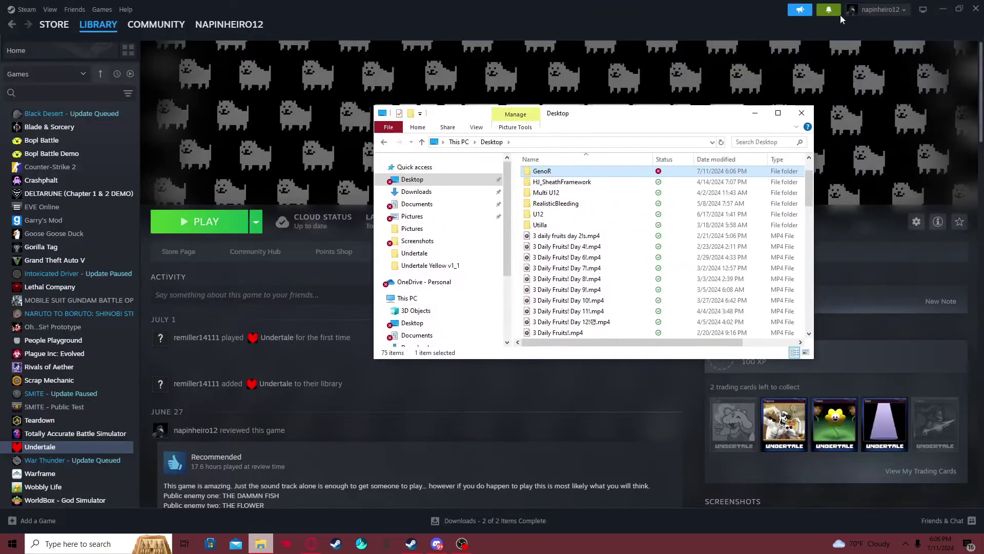
left_click(942, 9)
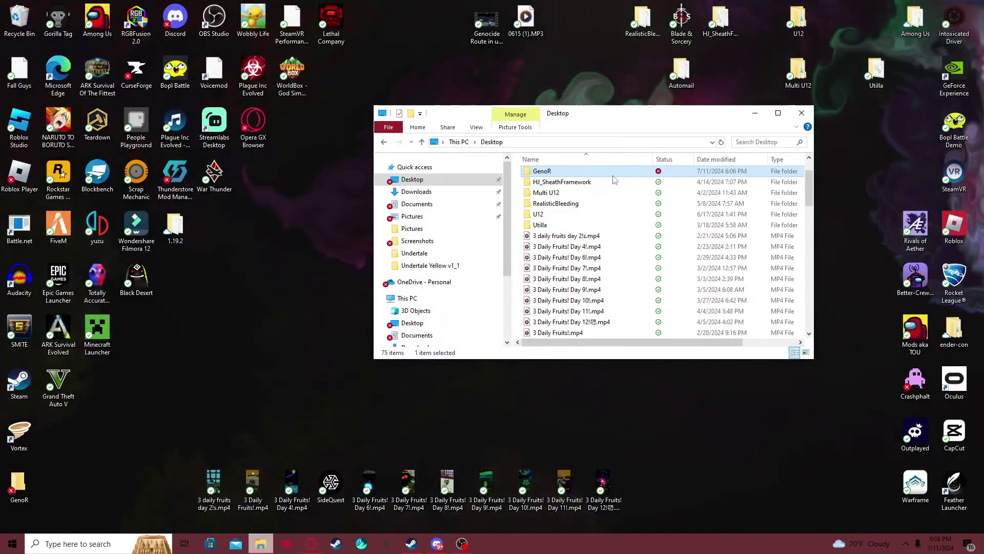
left_click_drag(603, 114, 327, 183)
left_click_drag(269, 250, 686, 328)
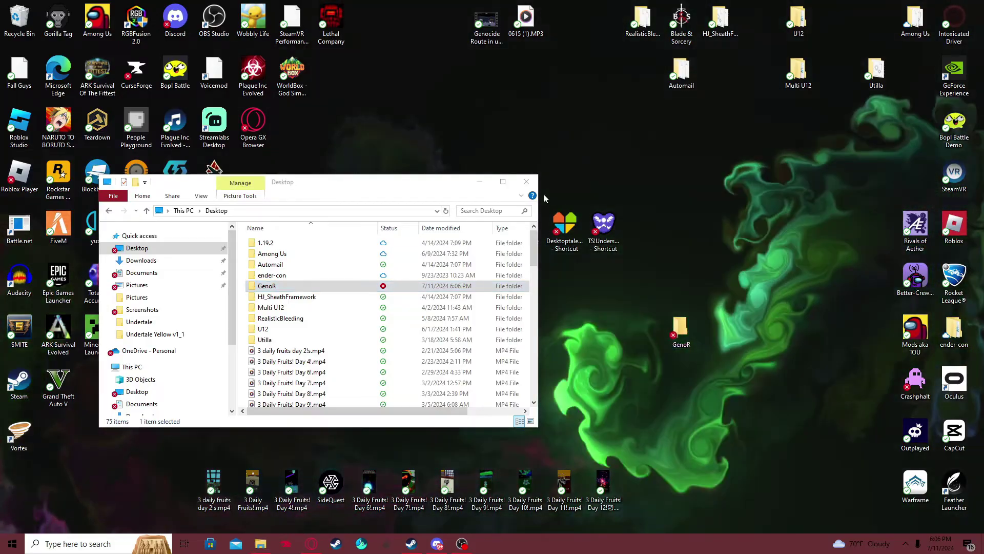
key("alt+F4")
Step: Open GenoR, paste the 238 copied Undertale files, maximize the window, and deselect
double_click(681, 328)
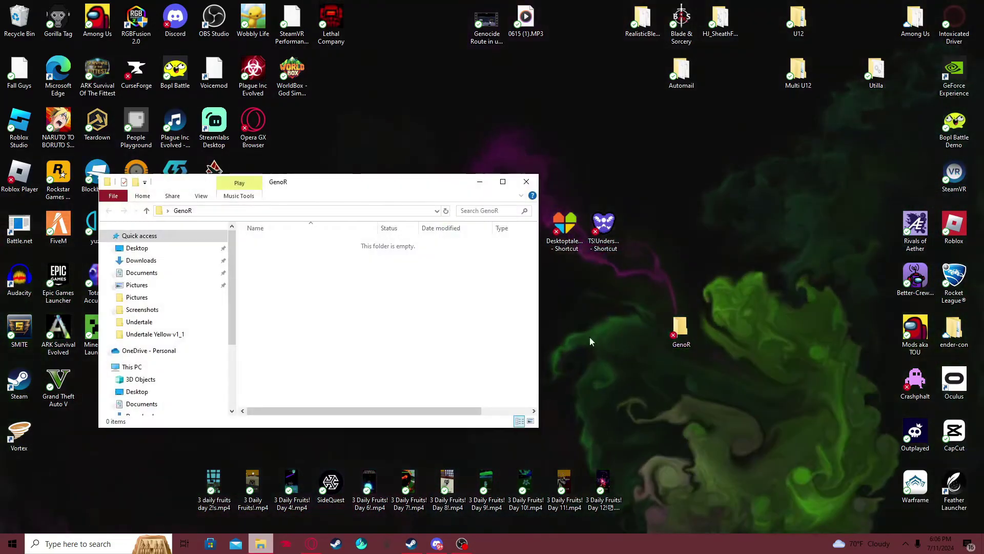
key("ctrl+v")
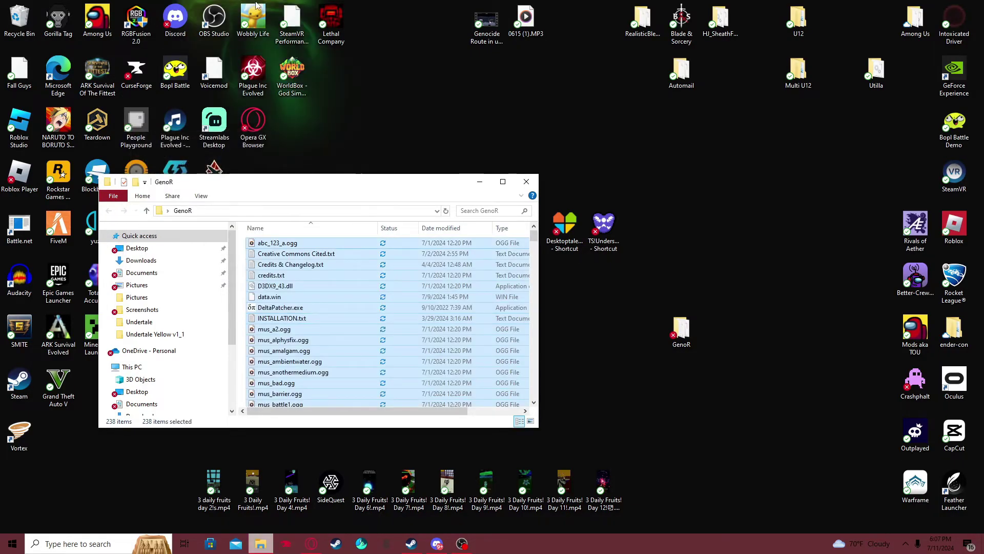
double_click(421, 188)
left_click(584, 180)
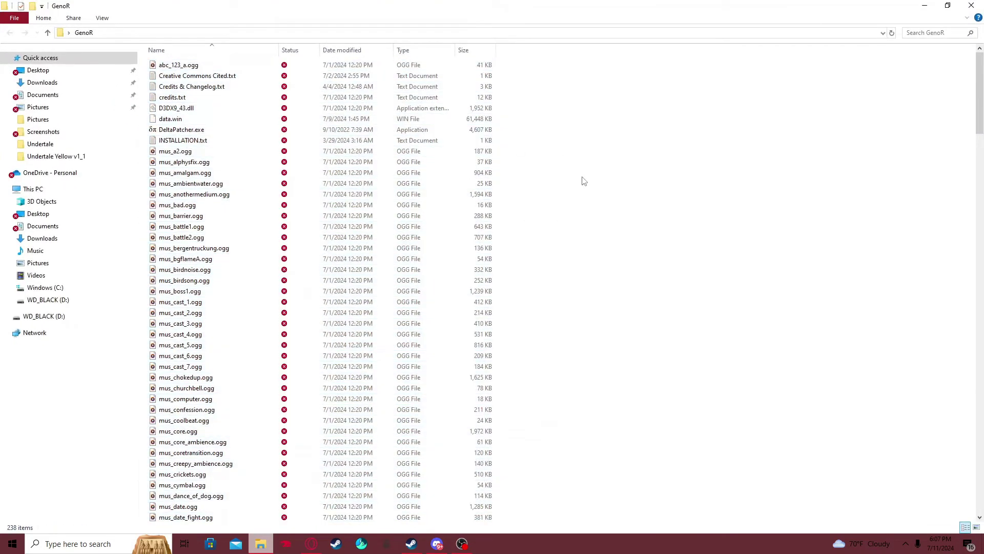
left_click_drag(563, 326, 550, 549)
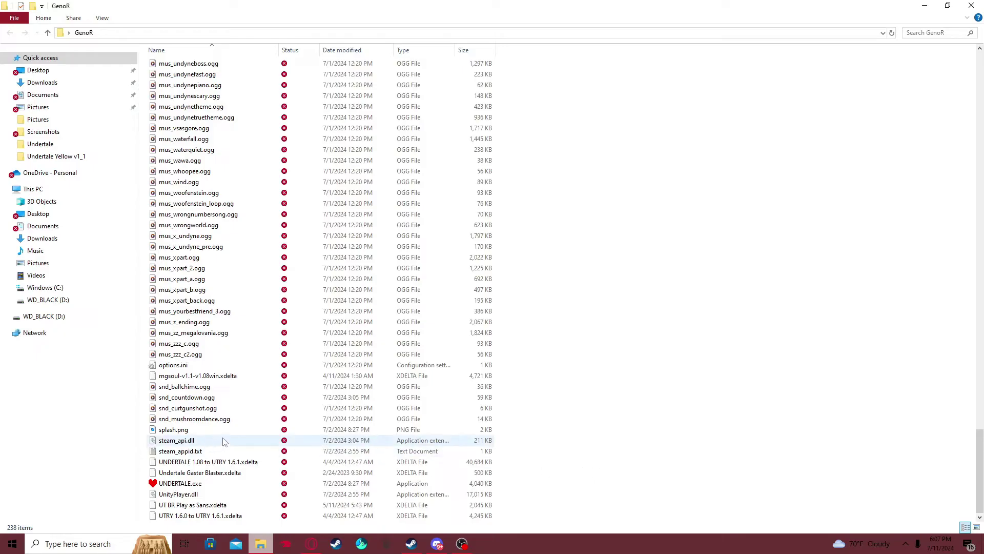
Step: Delete steam_api.dll from GenoR, then restore the window and clear the selection
left_click(201, 440)
right_click(203, 440)
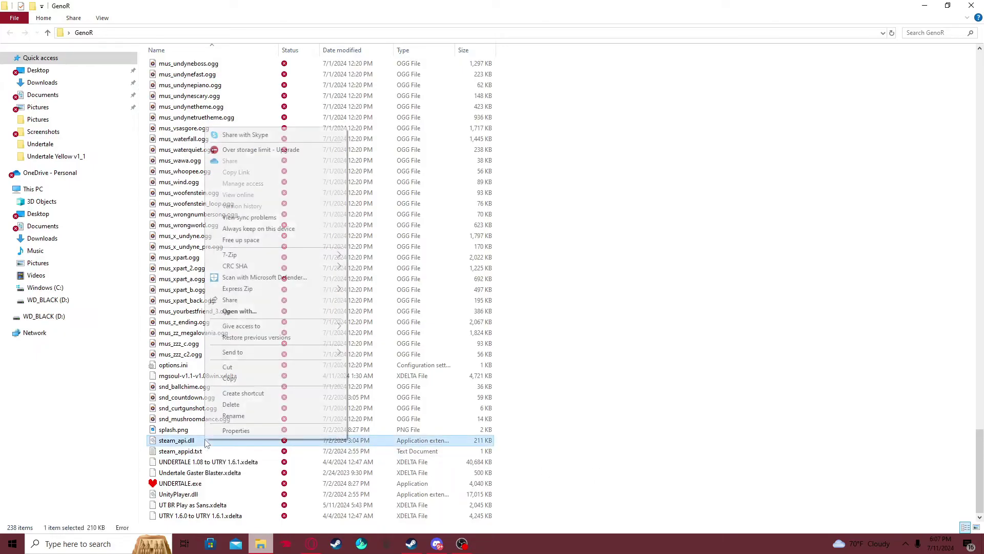
left_click(230, 405)
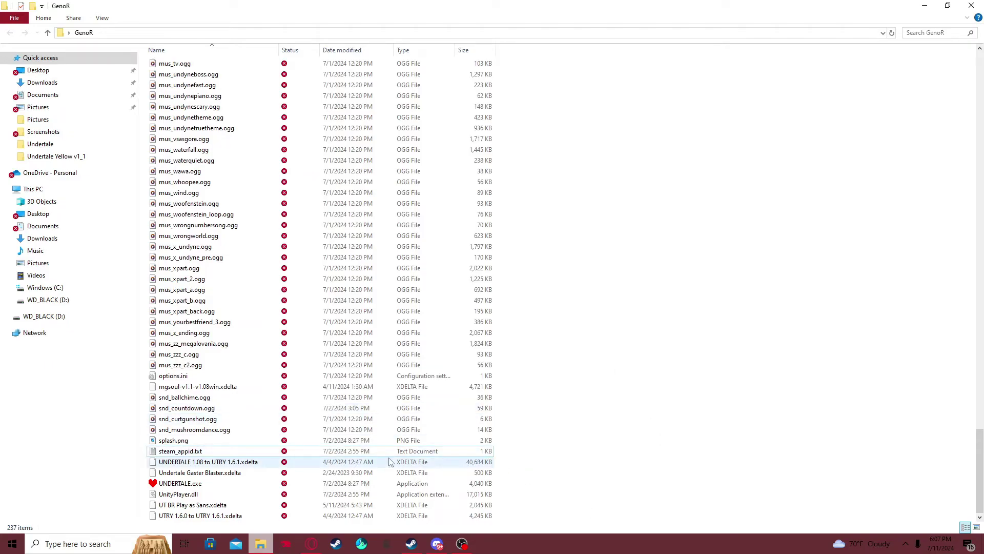
left_click_drag(506, 521, 432, 61)
left_click(553, 137)
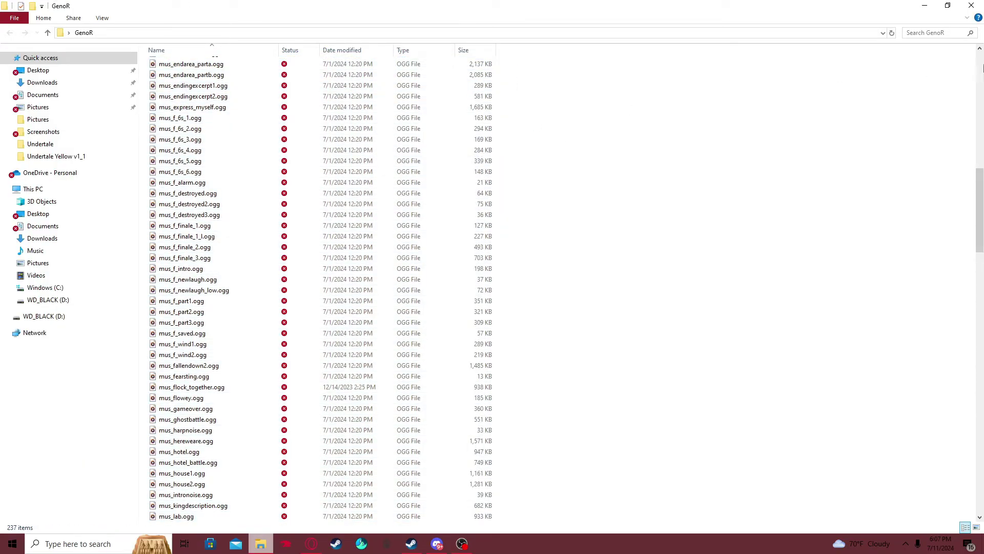
Step: Move the GenoR window aside and start choosing the ROM file in Rom Patcher JS
left_click_drag(890, 7, 362, 128)
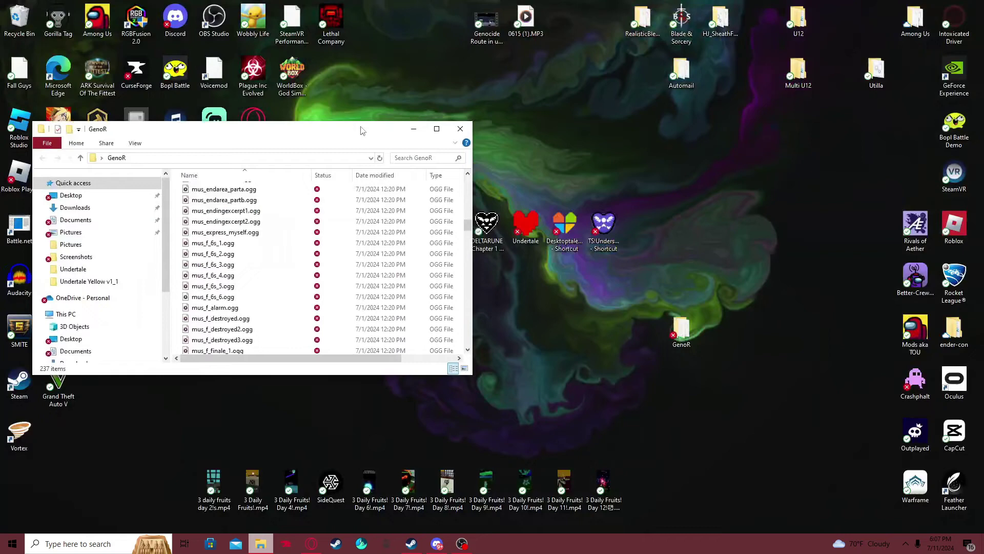
left_click(311, 544)
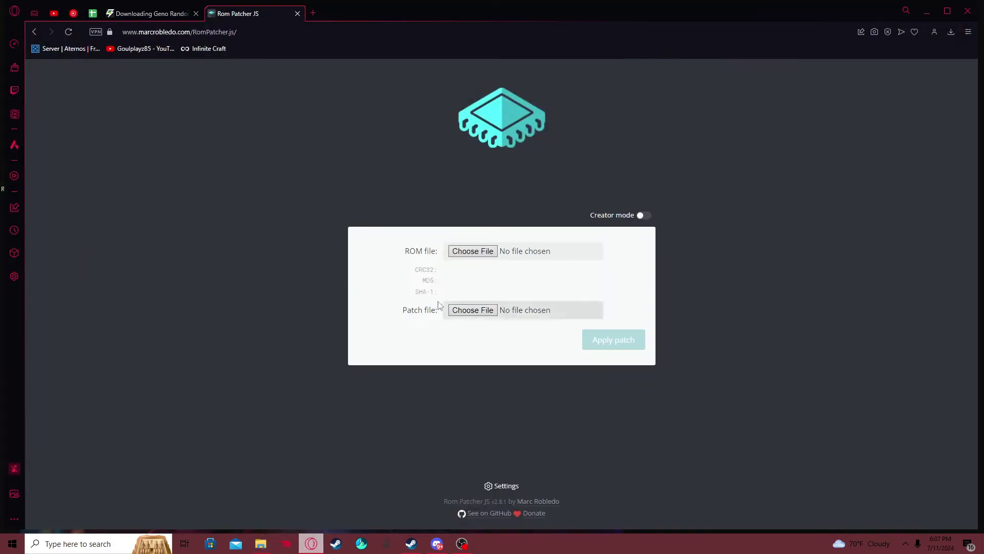
left_click(478, 256)
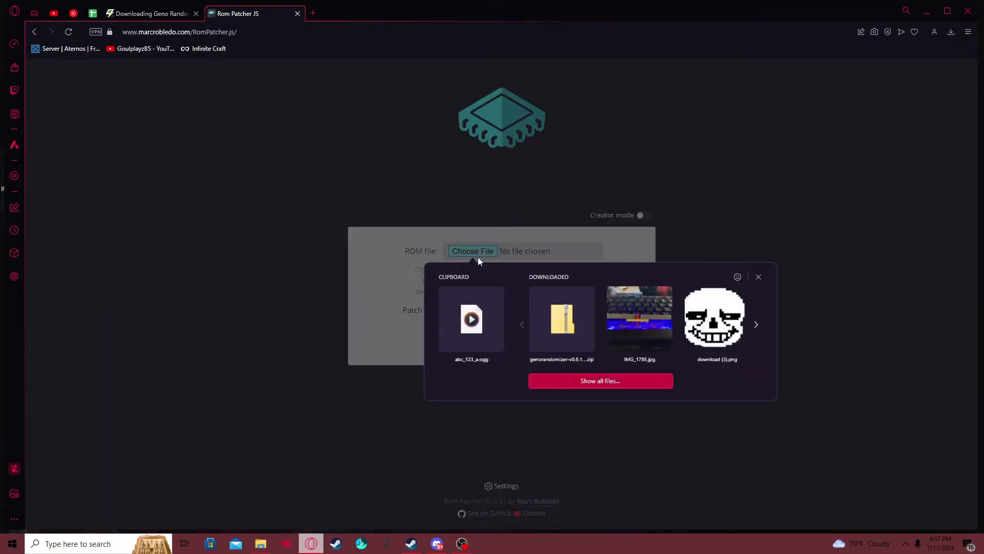
left_click(568, 380)
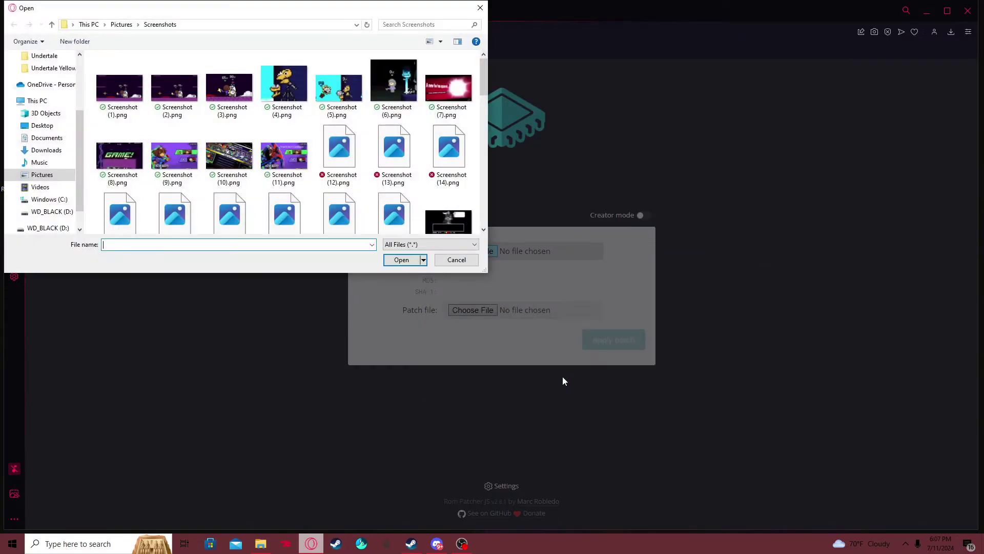
Step: Browse to the Desktop's GenoR folder in the file picker and choose data.win
scroll(43, 89, "up", 2)
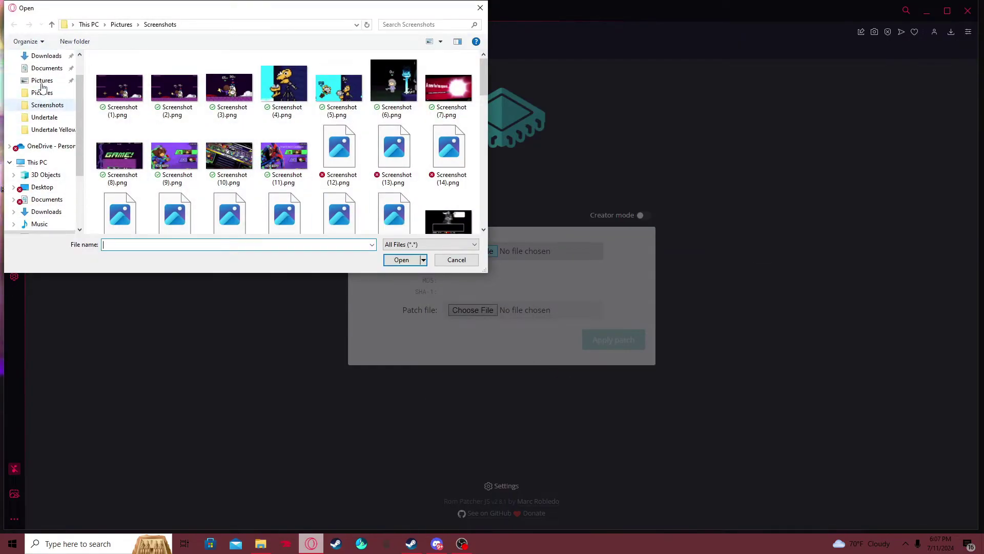
scroll(42, 88, "up", 1)
left_click(42, 78)
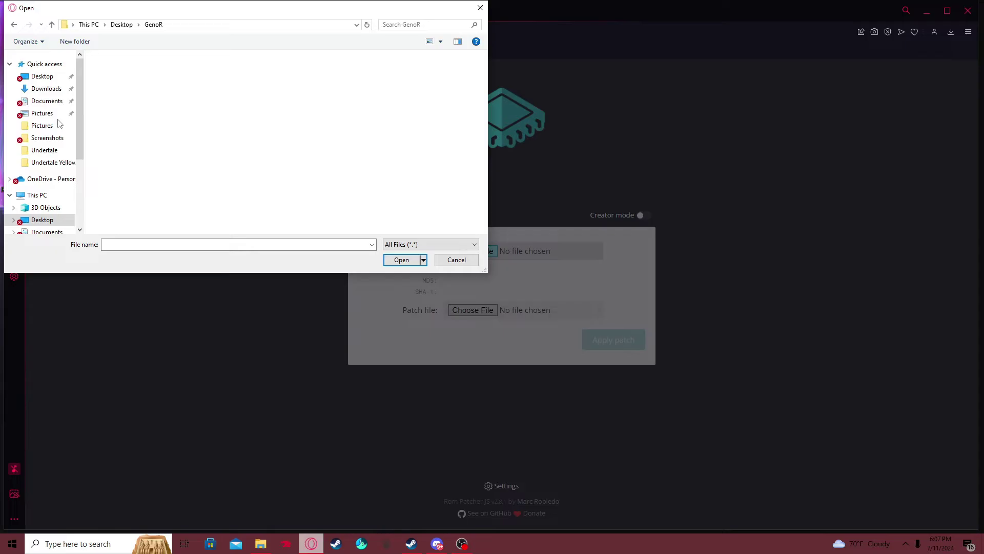
scroll(158, 117, "down", 7)
scroll(284, 151, "up", 9)
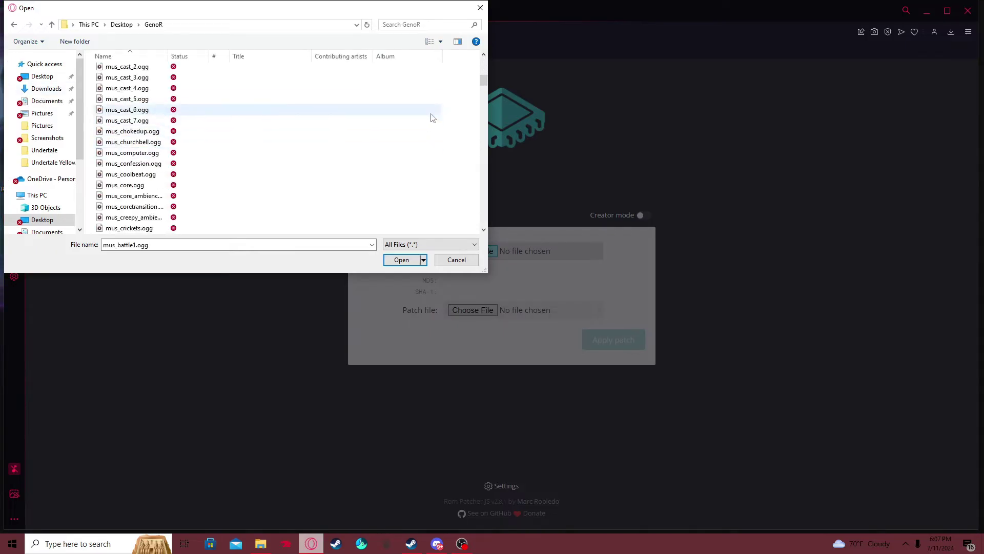
scroll(346, 149, "up", 1)
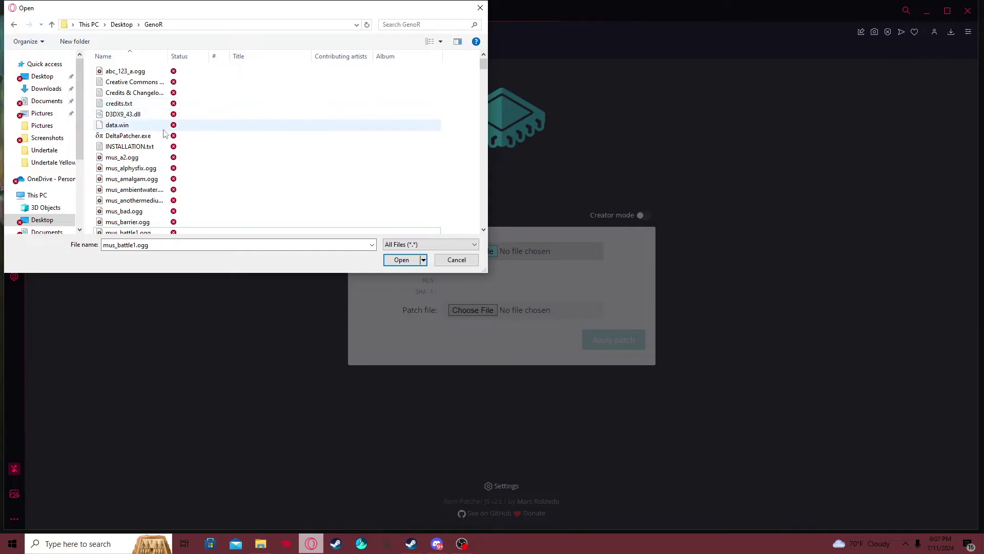
double_click(118, 125)
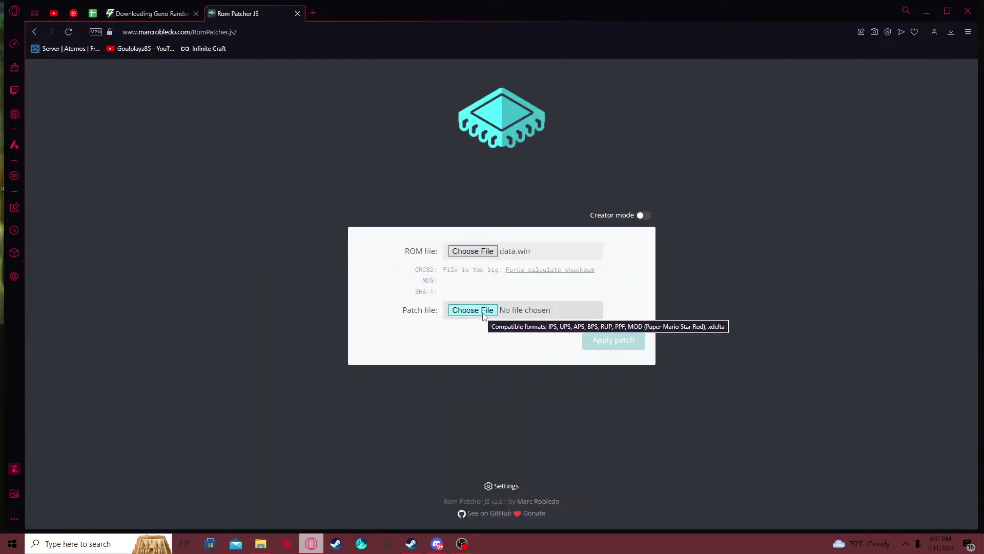
Step: Force-calculate data.win's checksums (CRC32 d3d27c56) and close the patch file picker unused
double_click(533, 270)
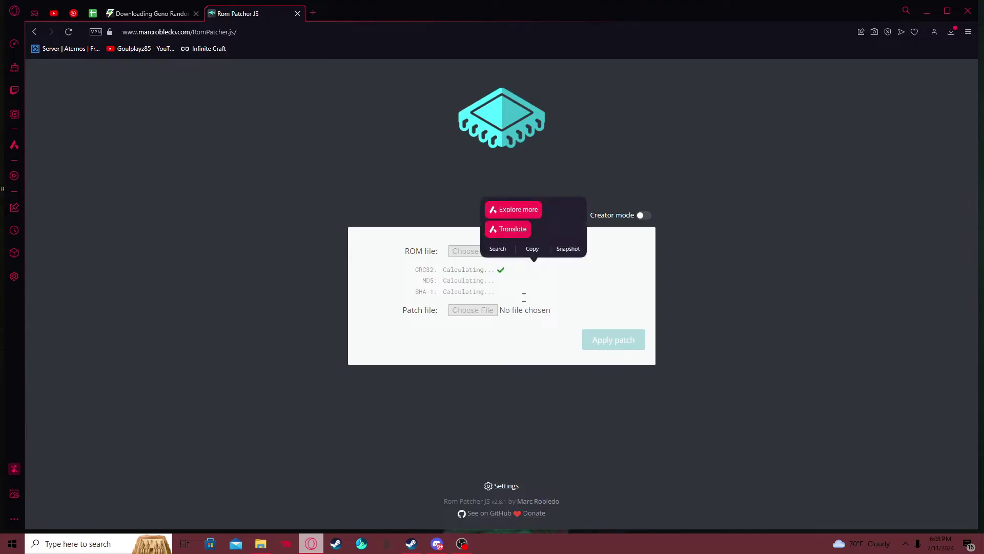
left_click(637, 302)
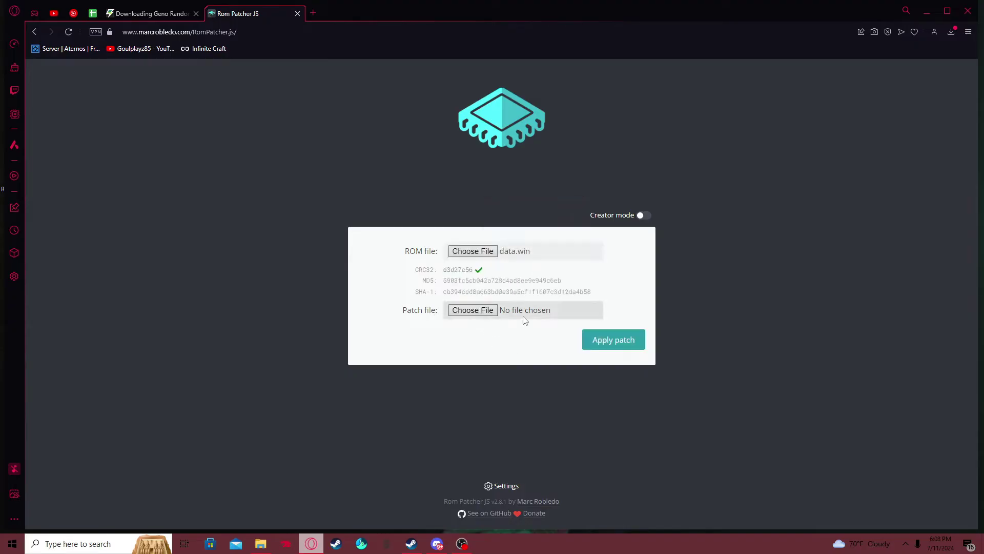
left_click(485, 310)
left_click(822, 327)
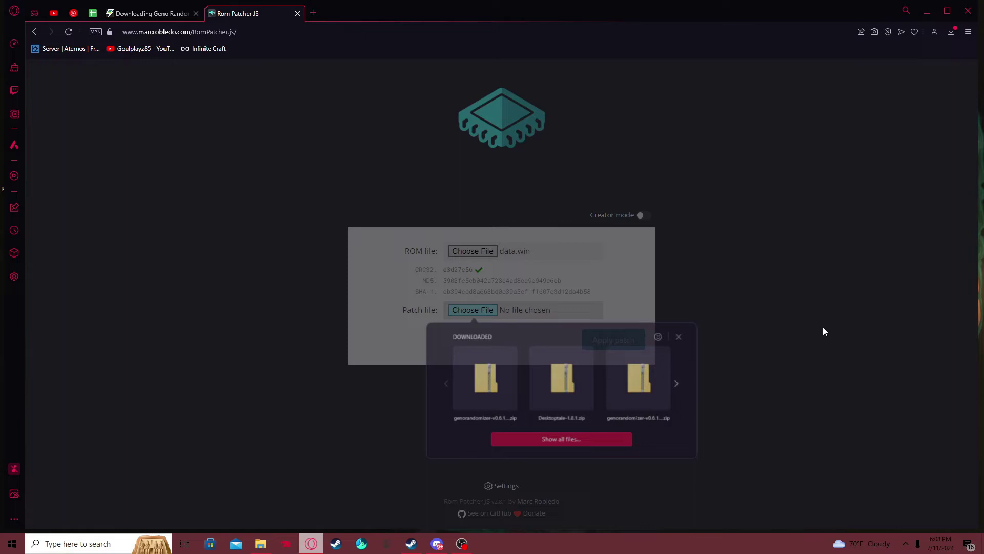
Step: Look over the Desktop folder in the GenoR Explorer window, then close it
left_click(260, 543)
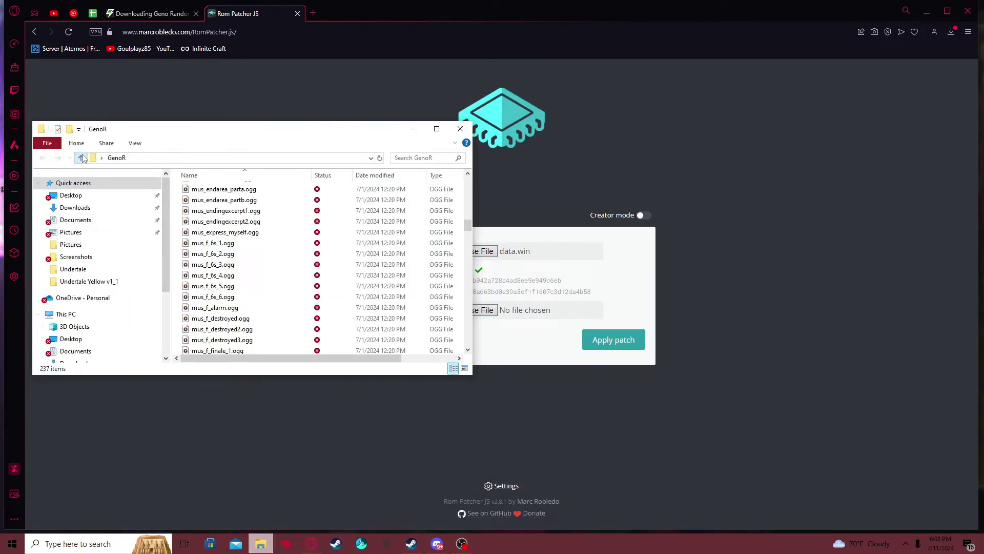
left_click(142, 196)
scroll(318, 231, "up", 5)
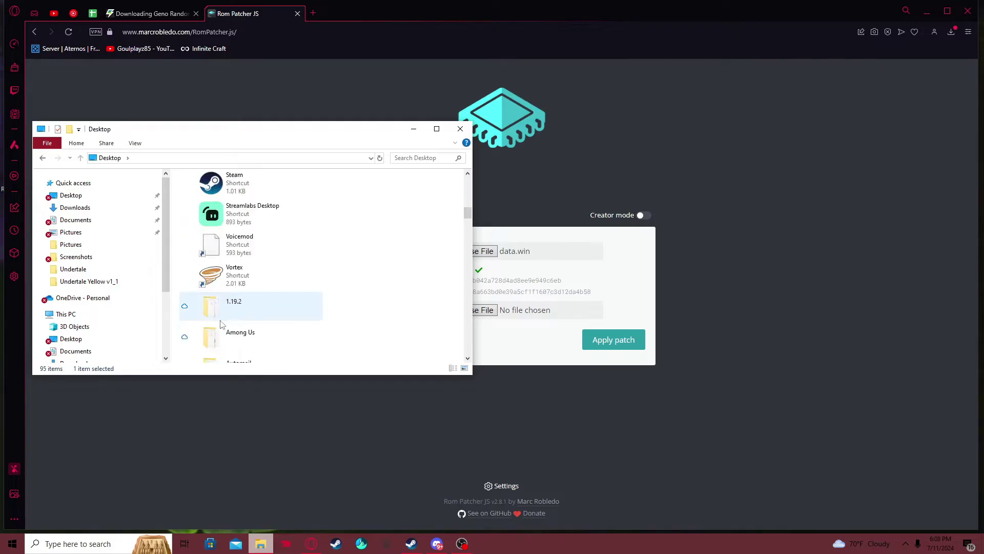
left_click(460, 129)
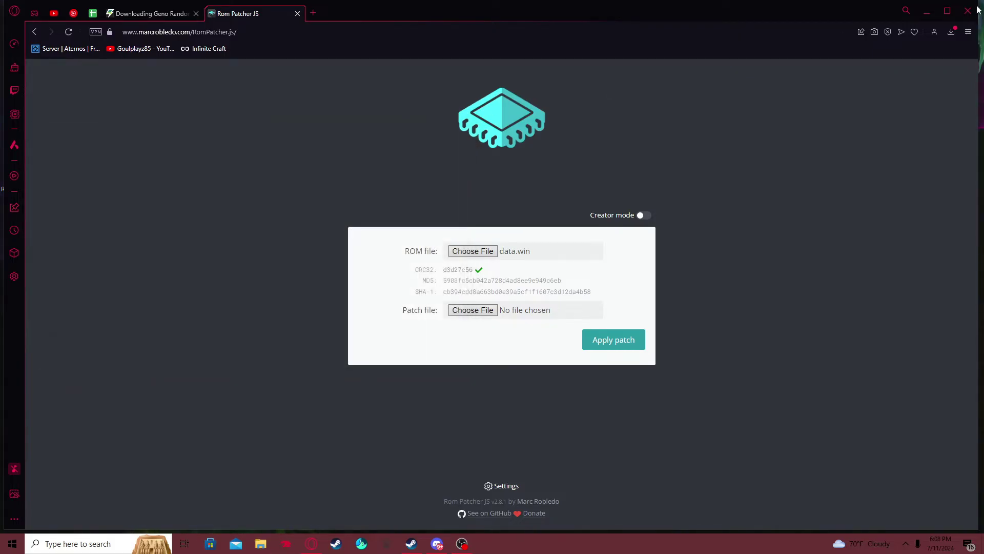
Step: Extract all files from the downloaded genorandomizer-v0.6.1 (2) zip into the default folder
left_click(951, 32)
left_click(866, 91)
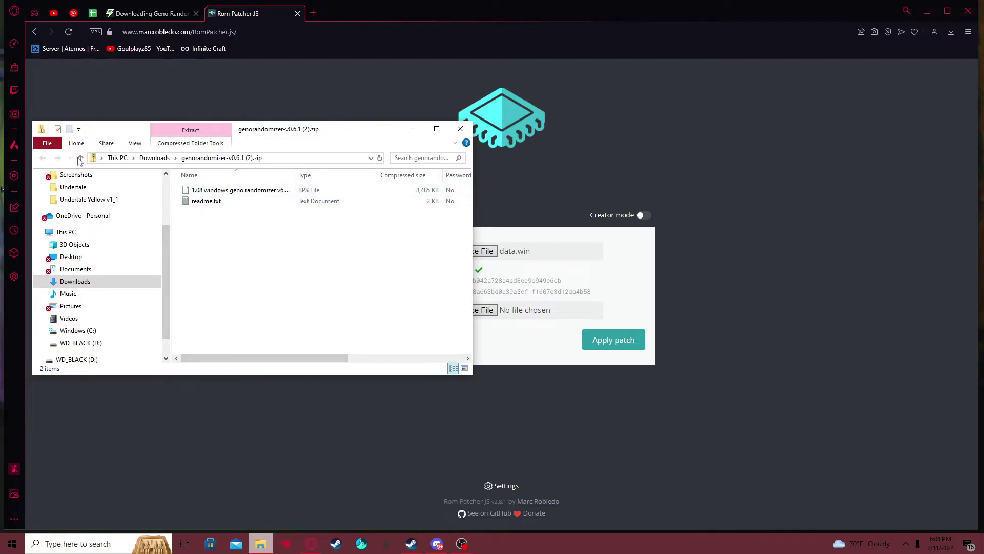
left_click(189, 141)
left_click(385, 169)
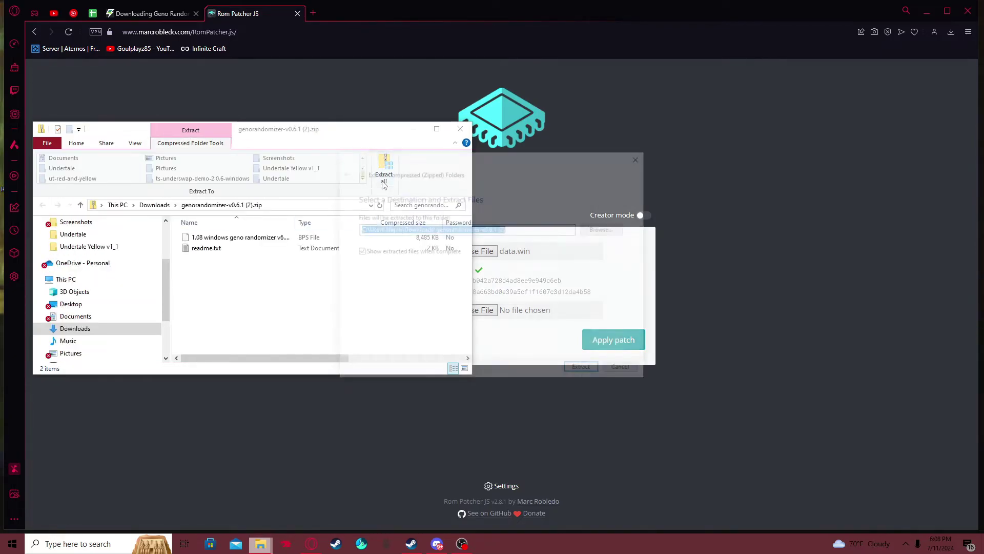
left_click(584, 371)
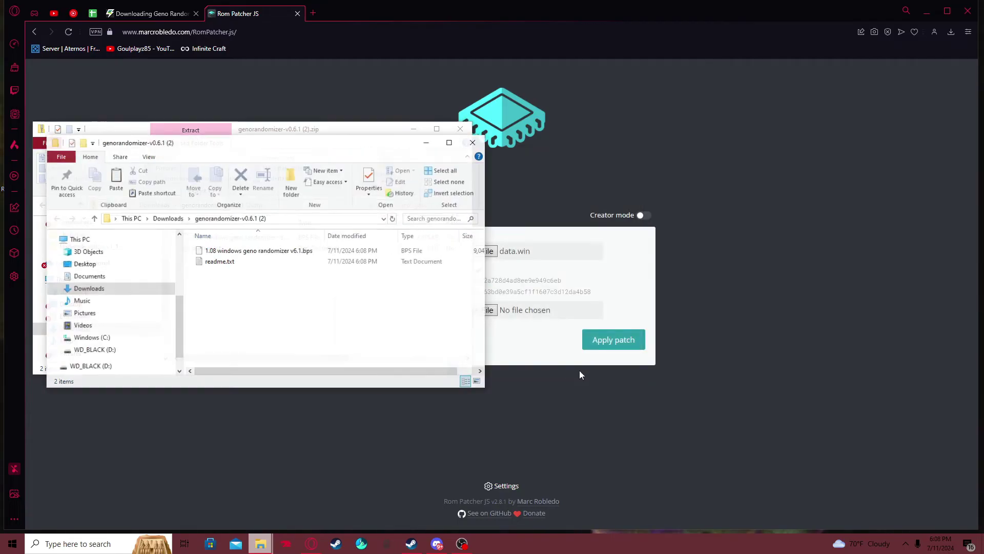
left_click(460, 128)
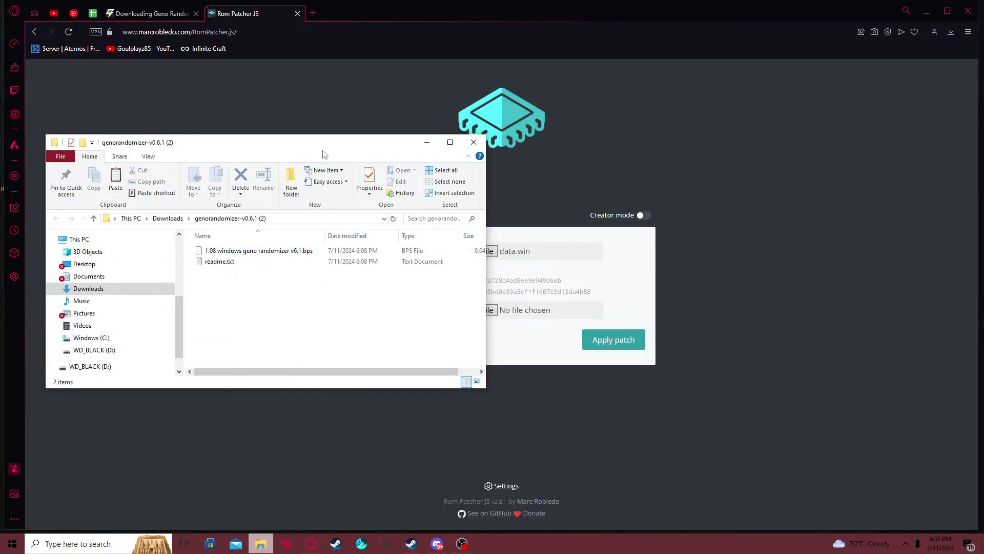
Step: Copy the 1.08 windows geno randomizer v6.1.bps patch file to the clipboard
left_click_drag(324, 154, 295, 89)
left_click(289, 189)
right_click(288, 190)
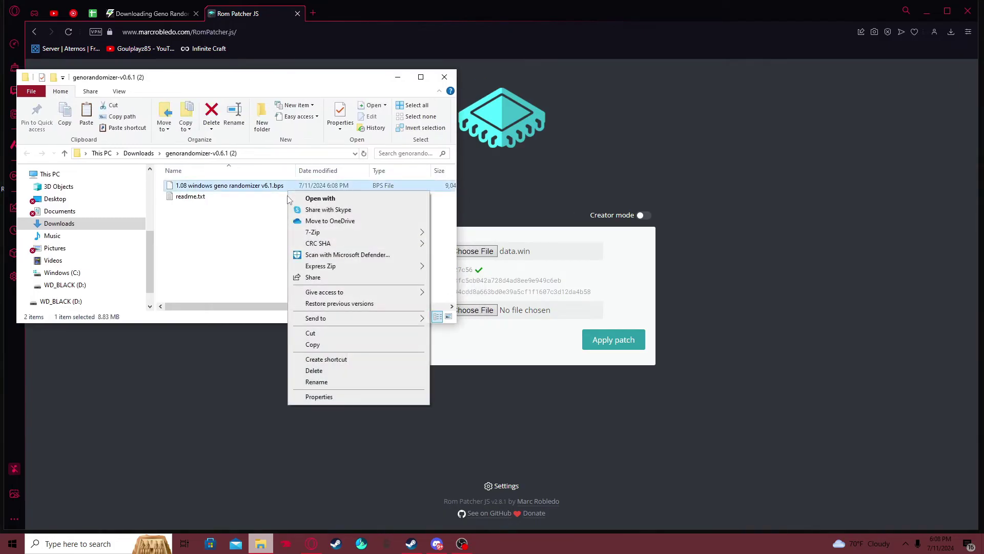
left_click(318, 344)
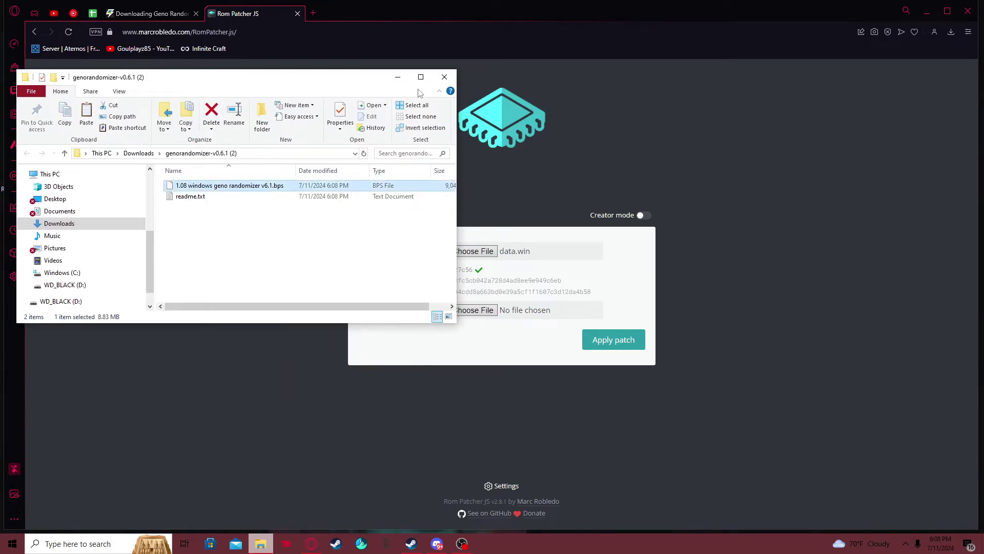
left_click(444, 77)
left_click(477, 310)
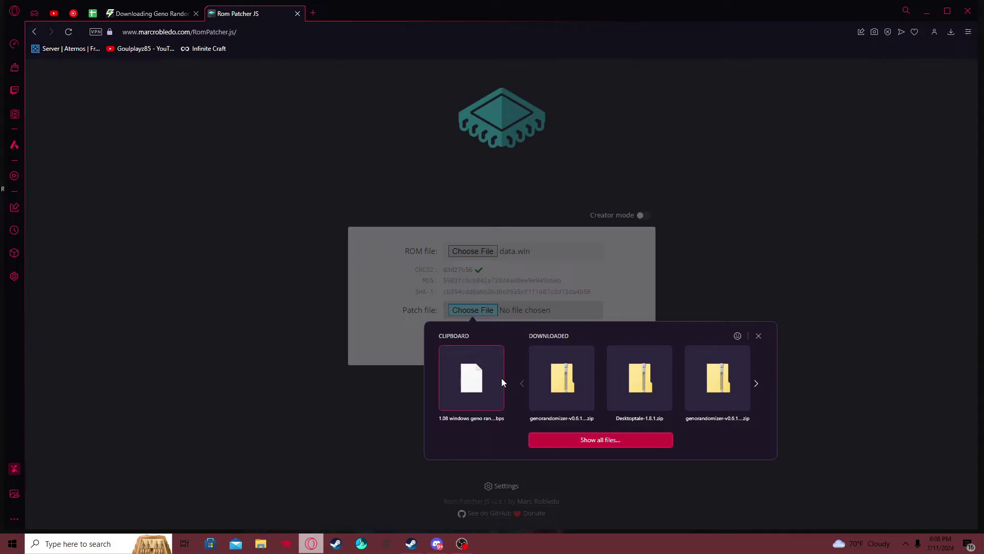
Step: Apply the copied v6.1.bps patch to data.win in Rom Patcher JS, then minimize Opera
left_click(498, 379)
left_click(591, 342)
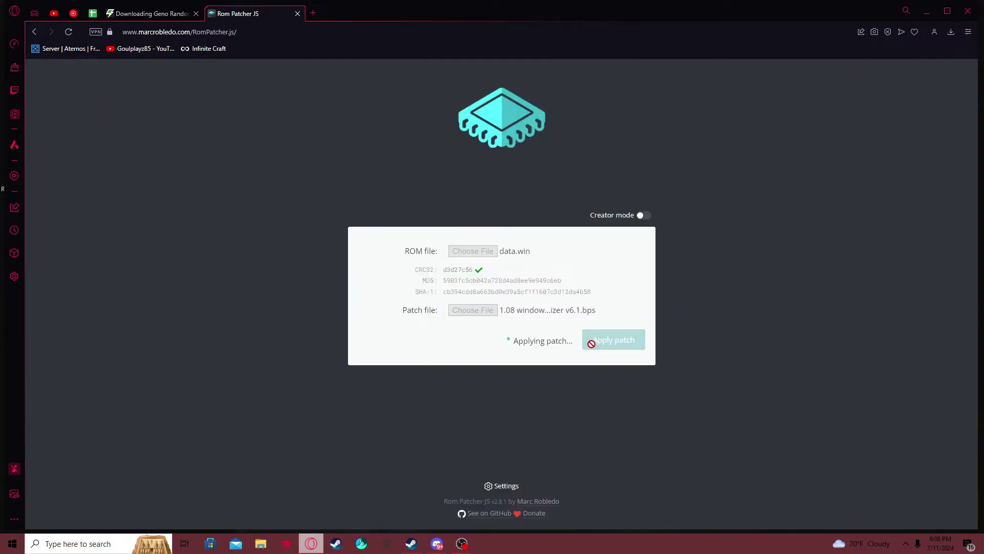
left_click(875, 67)
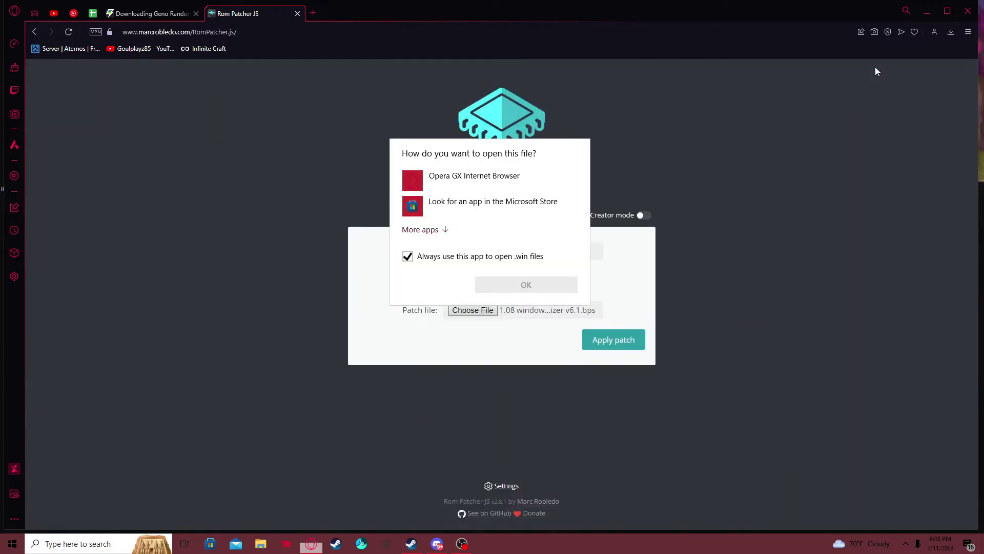
left_click(730, 162)
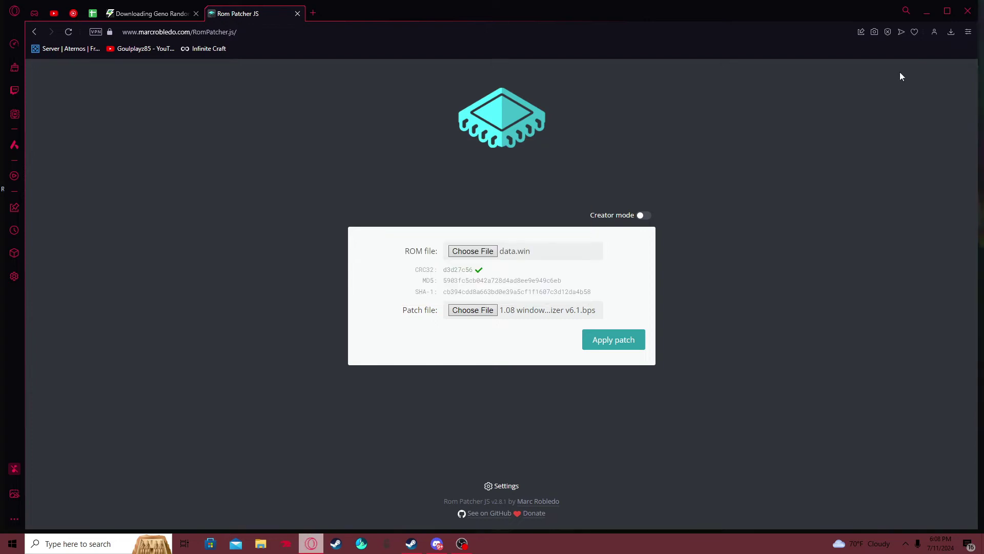
left_click(953, 34)
left_click(697, 122)
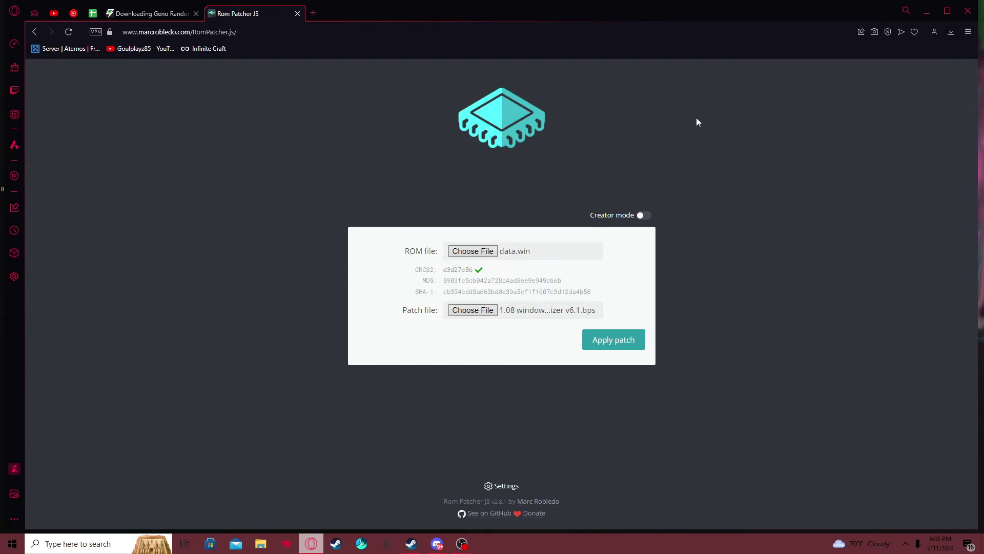
left_click(927, 12)
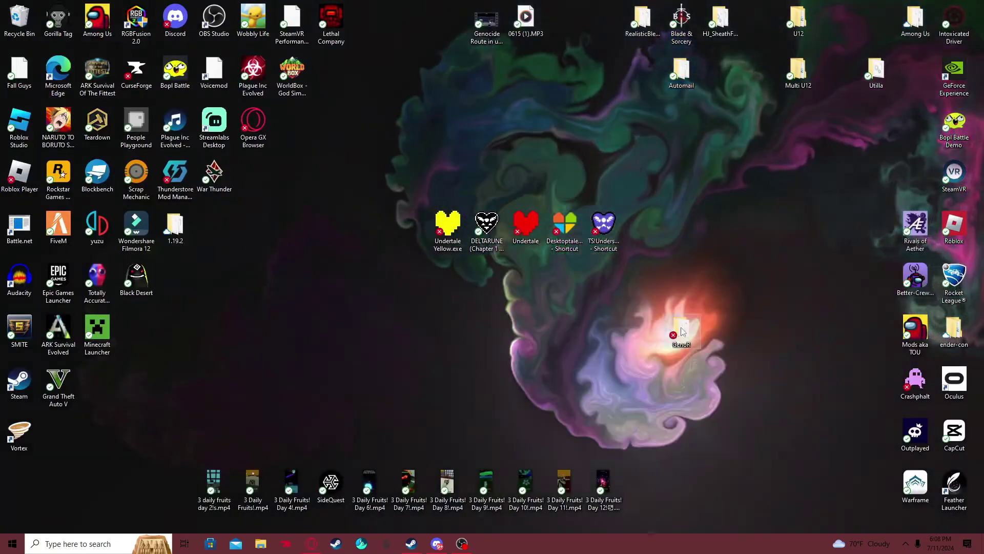
Step: Locate data (patched) (2).win from Opera's downloads, copy it, and return to Rom Patcher
key("alt+Tab")
left_click(951, 32)
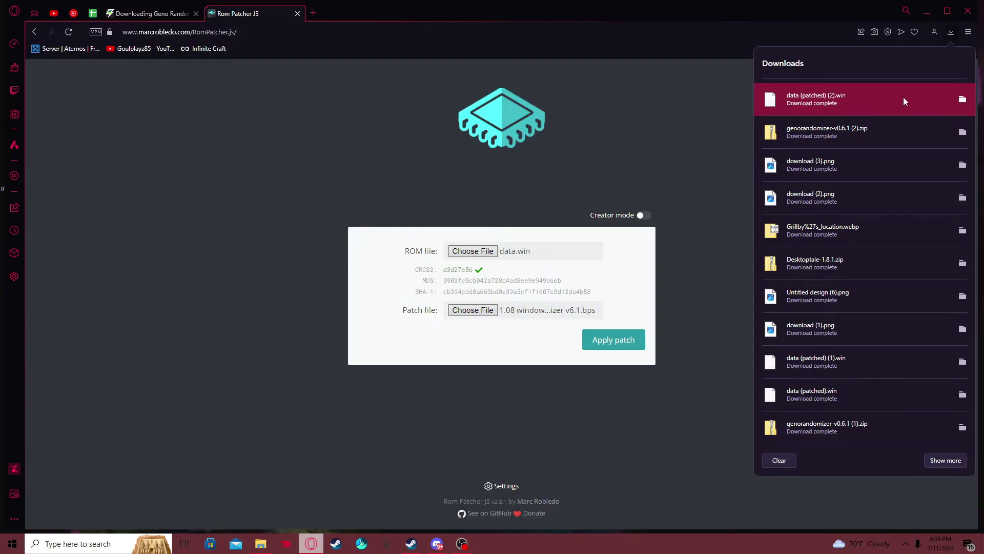
left_click(961, 100)
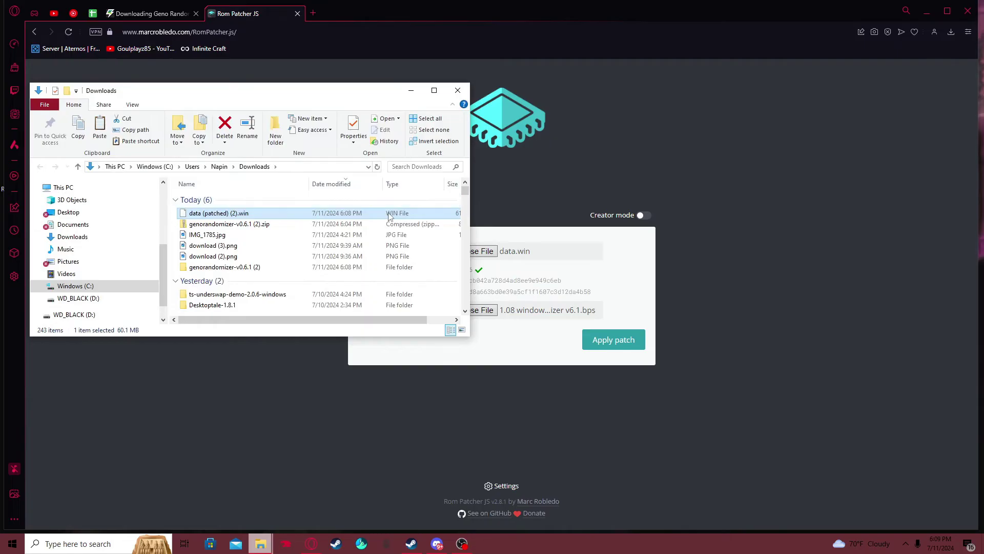
right_click(389, 213)
left_click(414, 366)
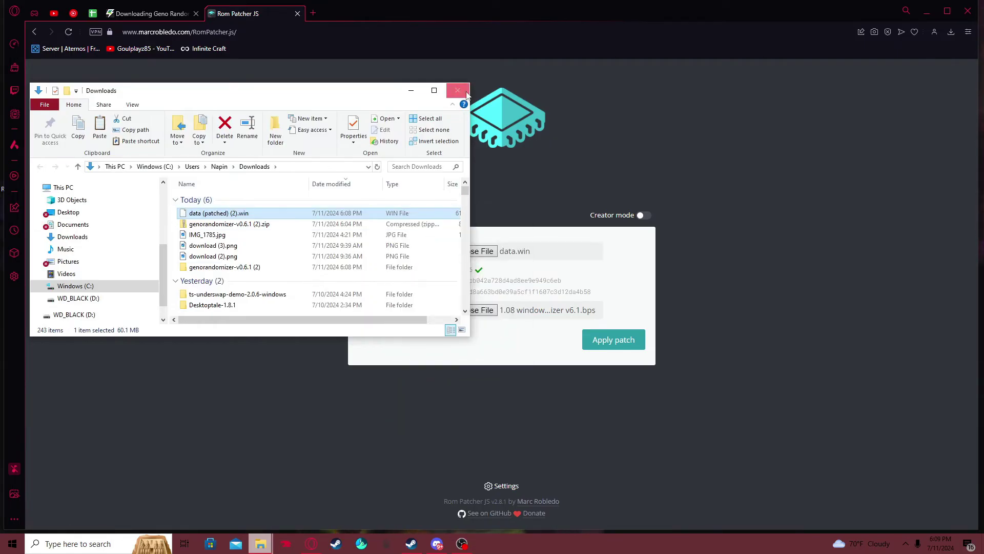
left_click(470, 491)
left_click(437, 544)
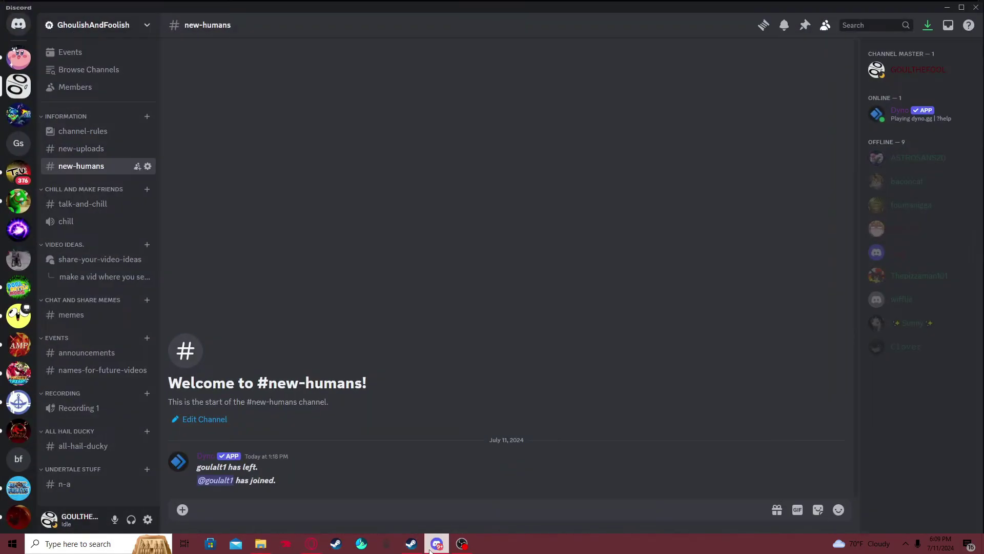
left_click(311, 543)
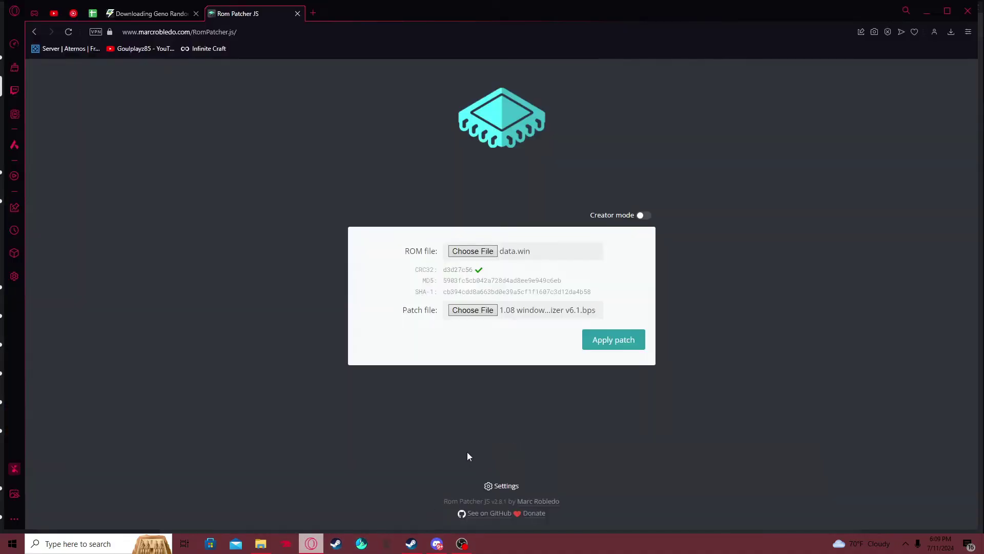
Step: Delete the original data.win from GenoR, keeping data (patched) (2).win, and maximize the window
left_click(261, 544)
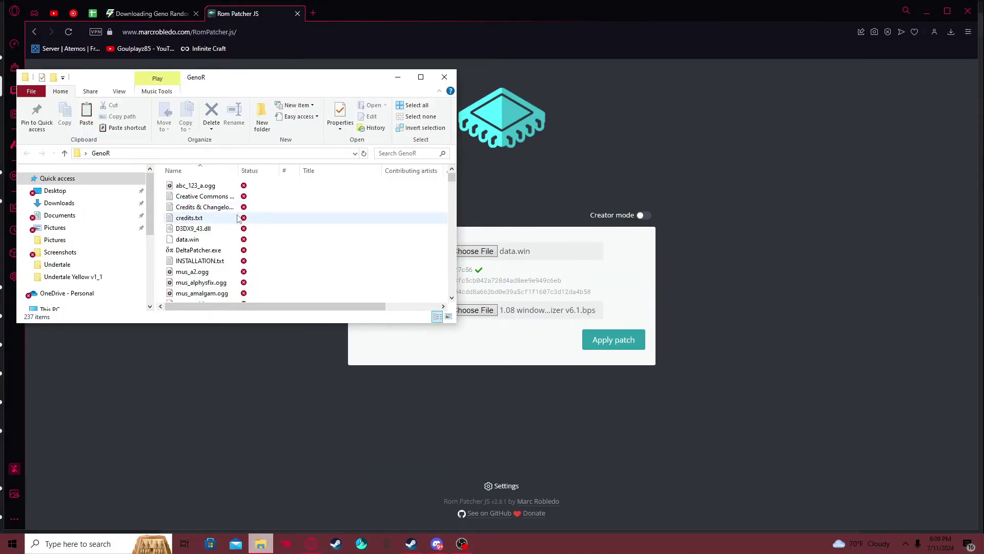
left_click(308, 241)
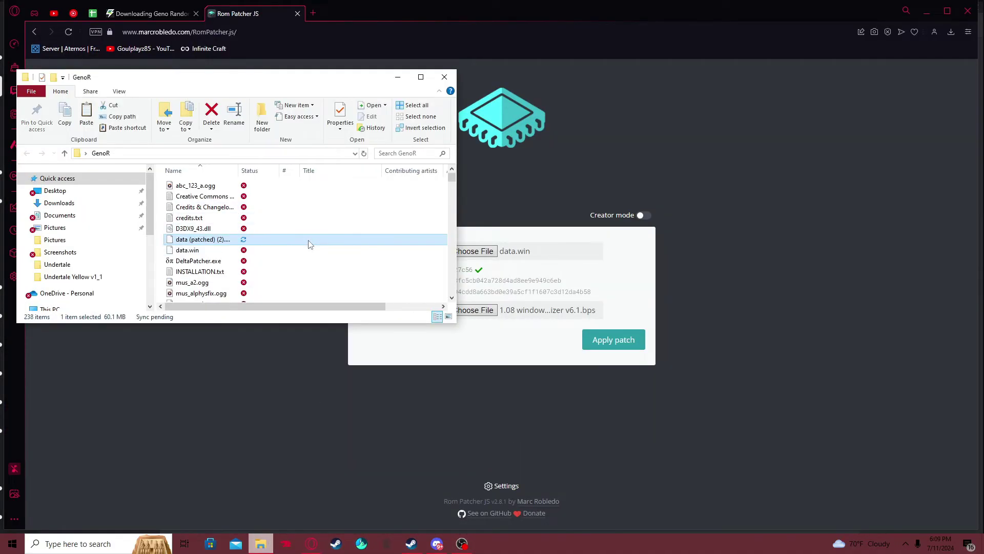
left_click(288, 252)
right_click(285, 253)
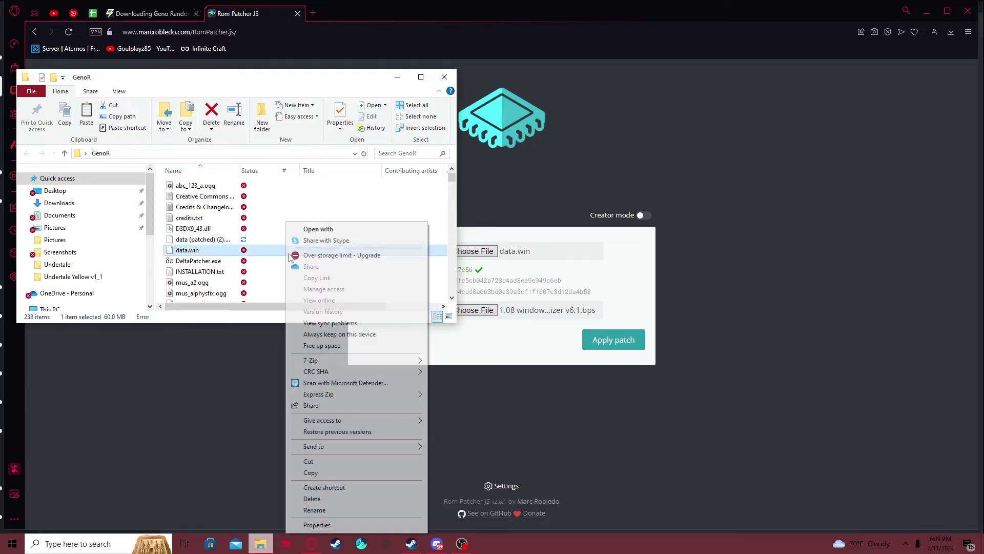
left_click(327, 498)
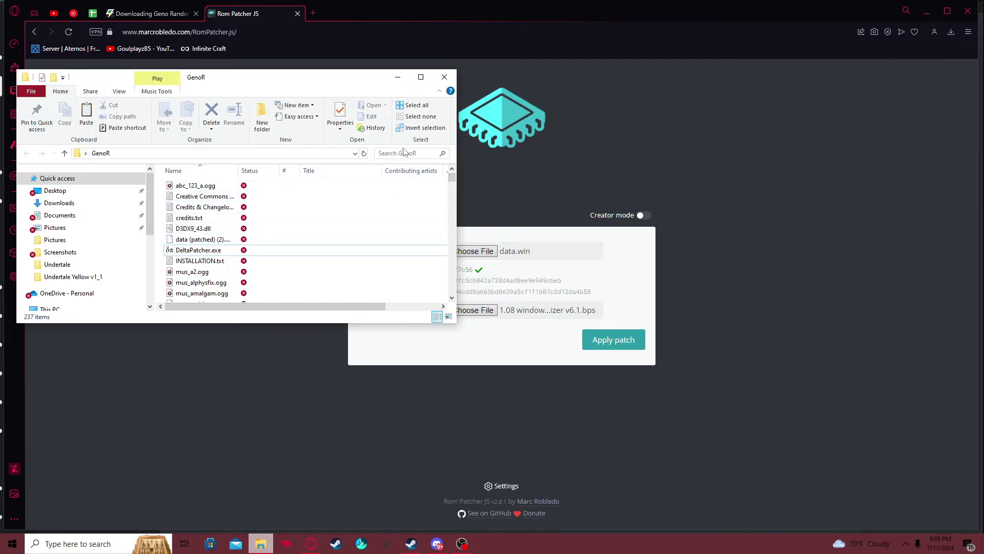
scroll(453, 185, "down", 1)
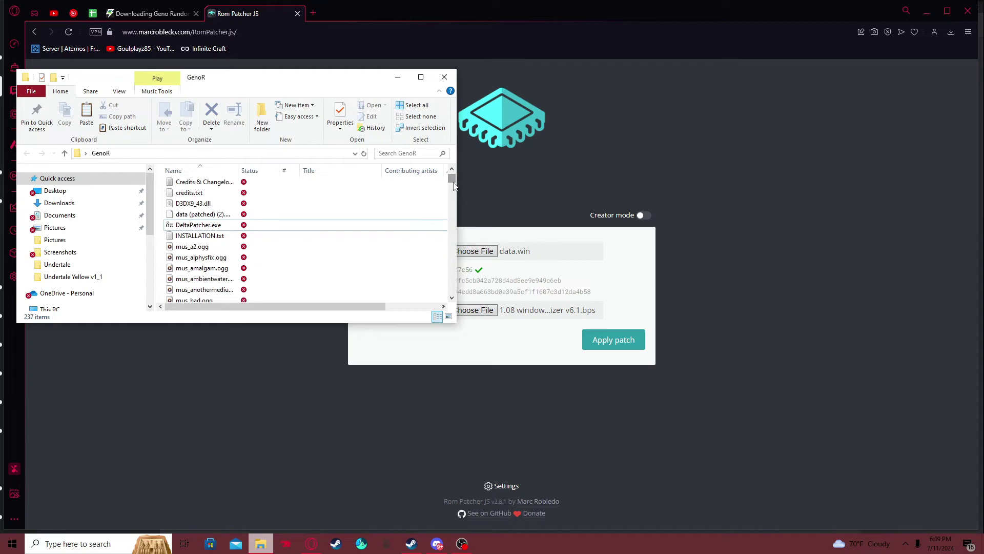
left_click(421, 77)
scroll(736, 224, "down", 6)
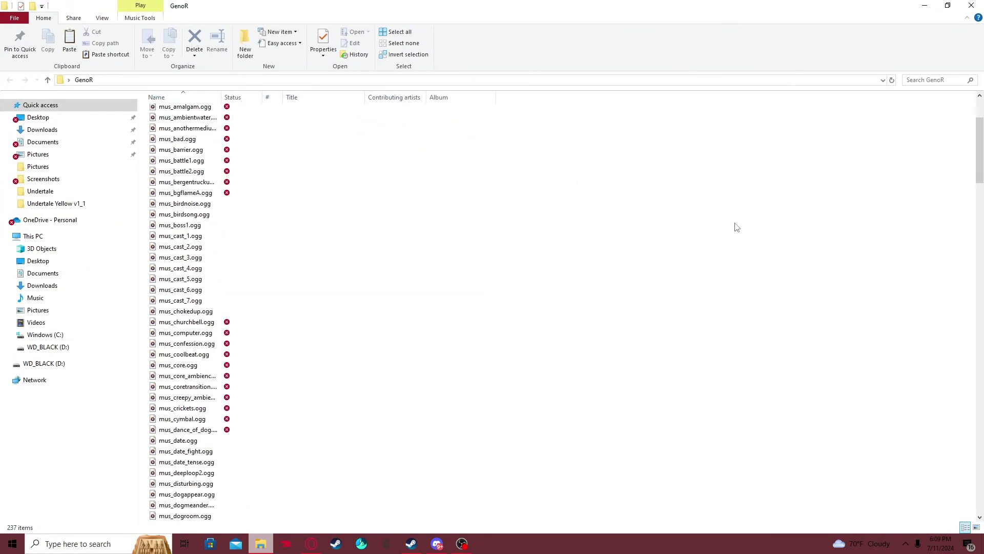
scroll(966, 170, "down", 15)
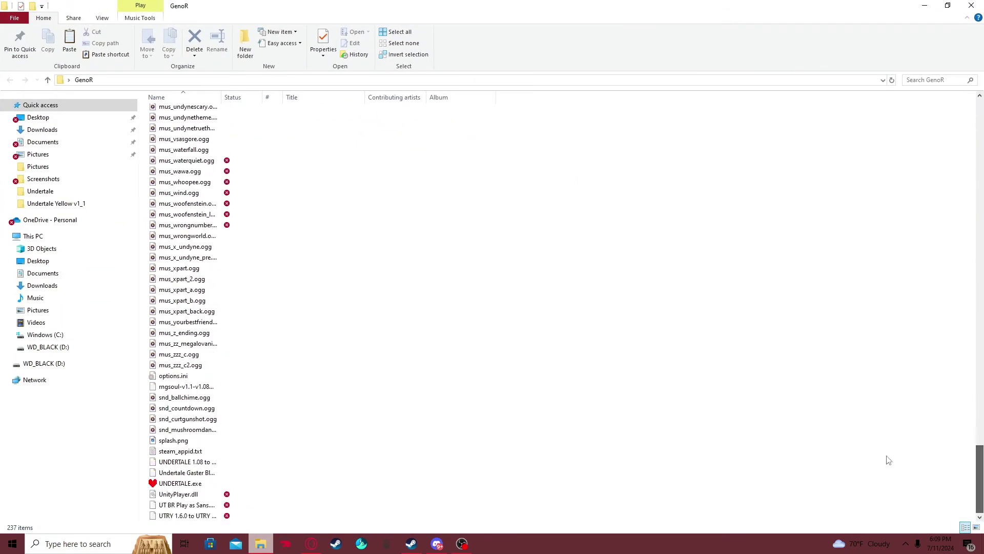
Step: Run UNDERTALE.exe with data (patched) (2).win, seed 0, and Sans and Undyne the Undying included
left_click(241, 484)
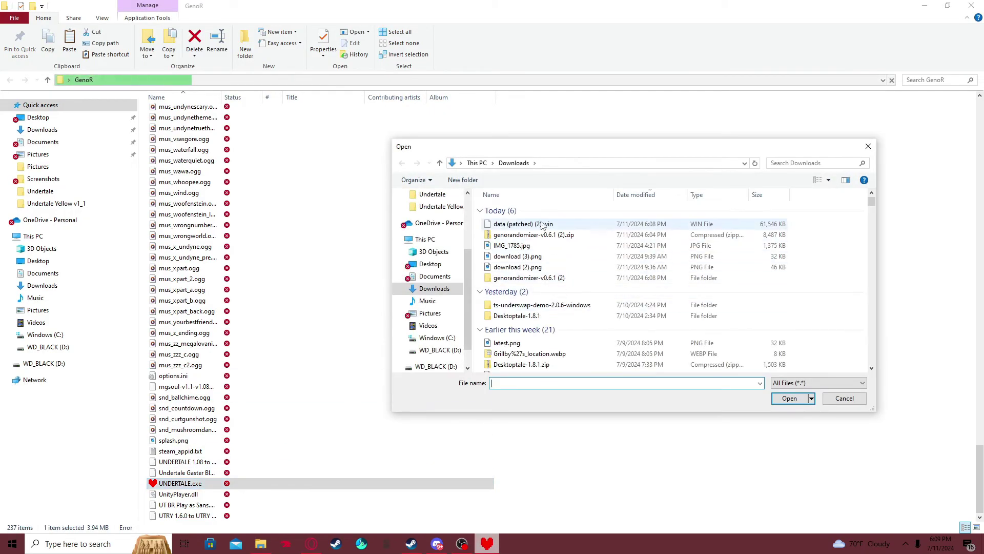
left_click(545, 224)
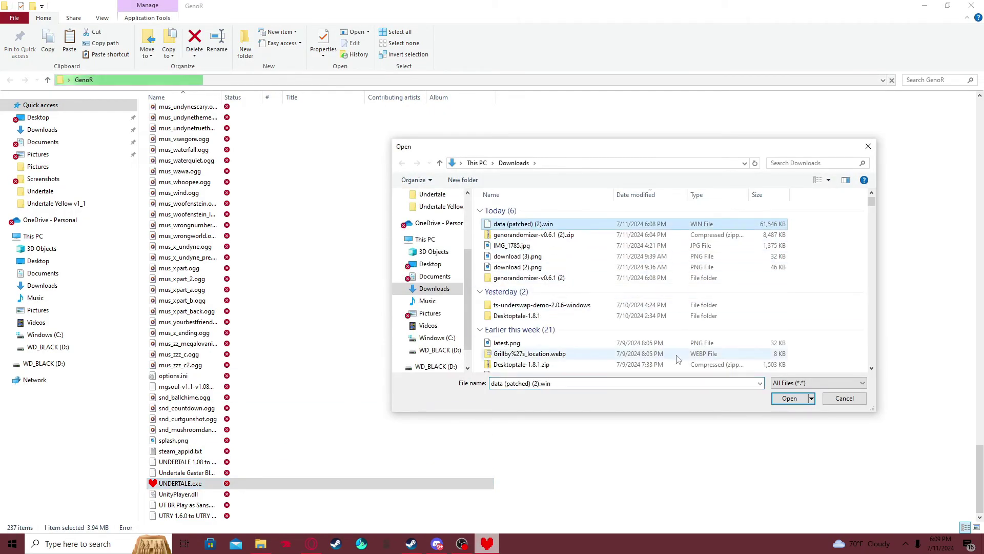
left_click(788, 400)
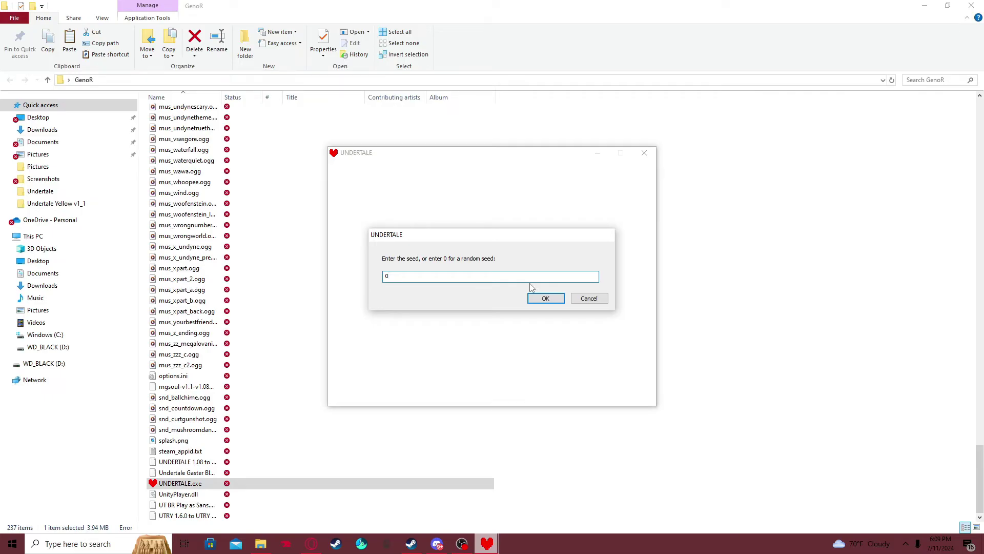
left_click(534, 296)
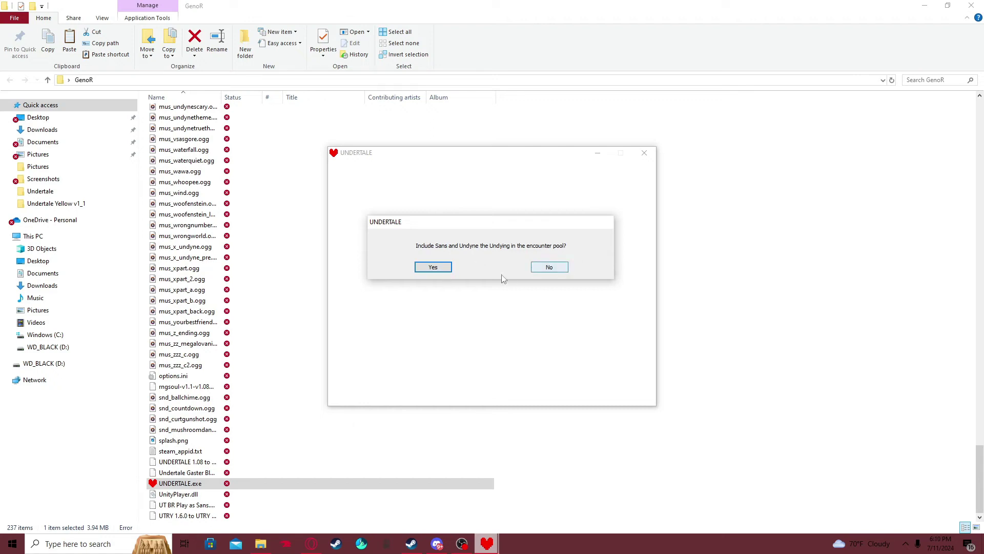
left_click(435, 267)
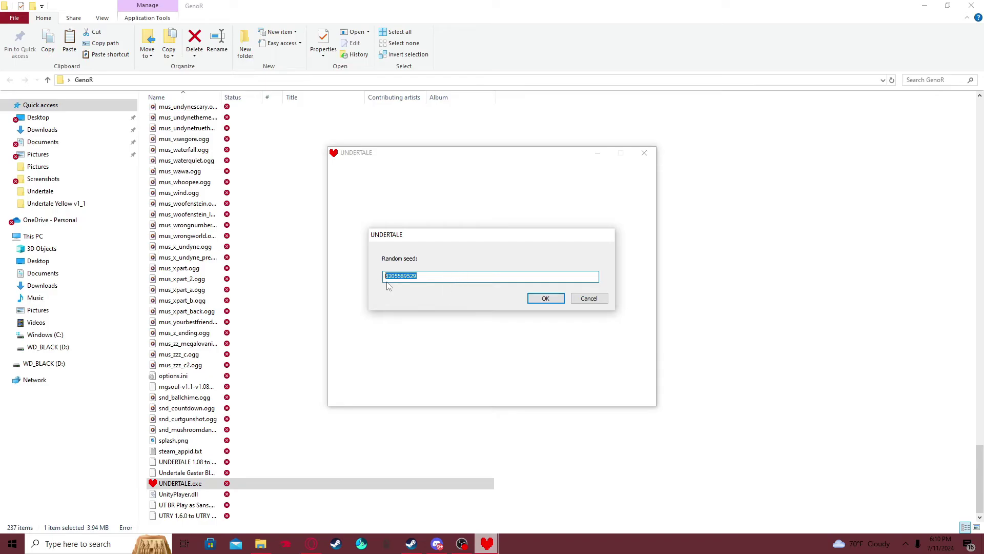
left_click(437, 543)
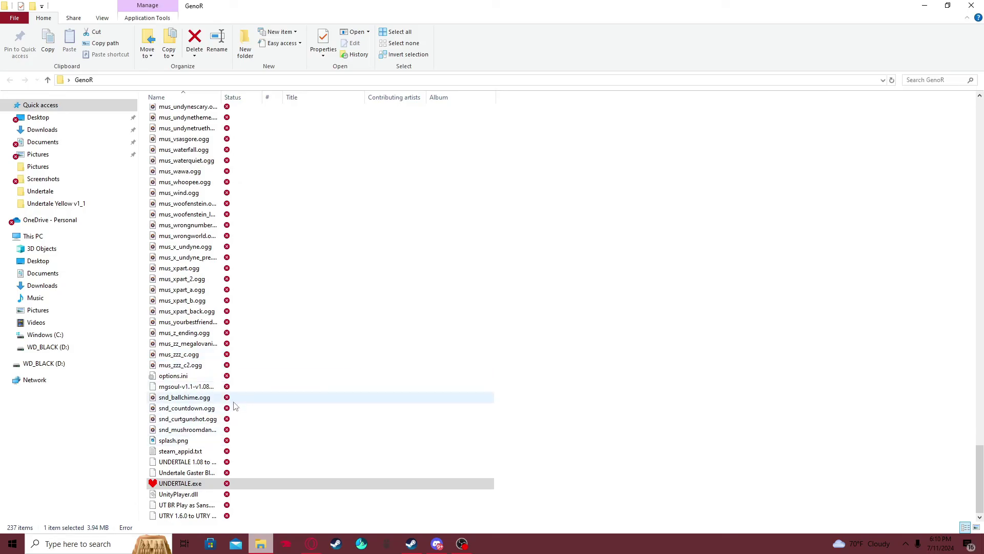
Step: Search GenoR for 'sans', play mus_sansdate.ogg, then close Media Player
scroll(365, 410, "up", 12)
scroll(401, 388, "up", 20)
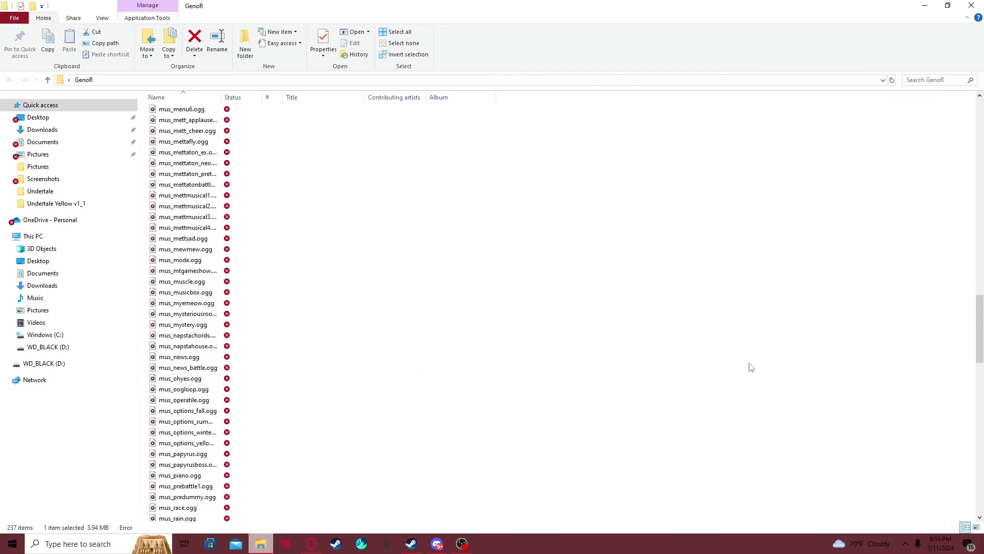
left_click_drag(980, 331, 967, 117)
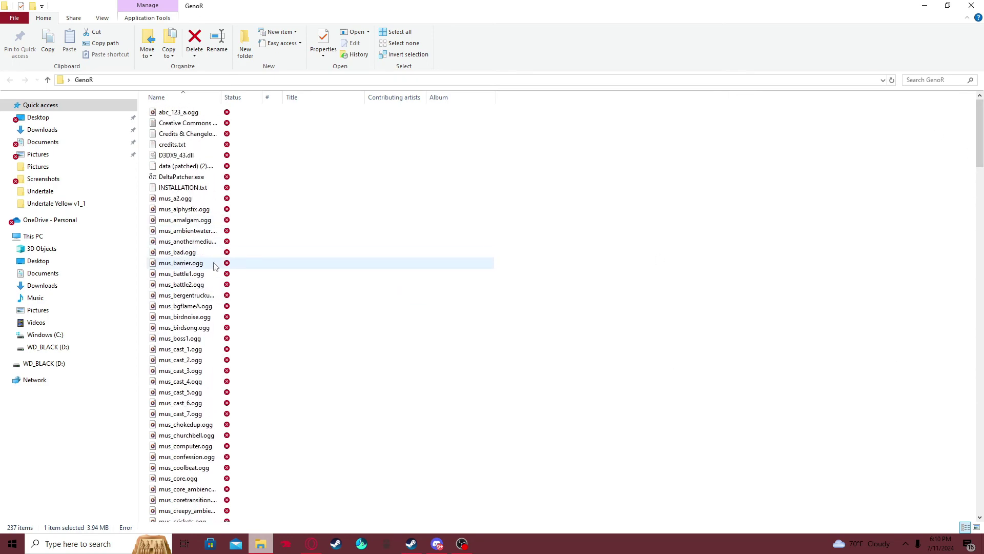
left_click(934, 78)
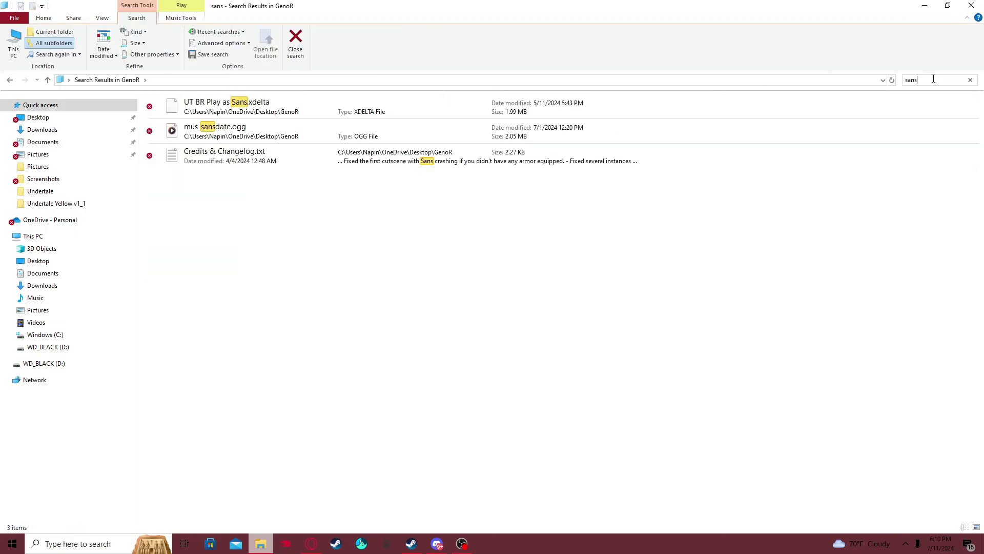
double_click(379, 127)
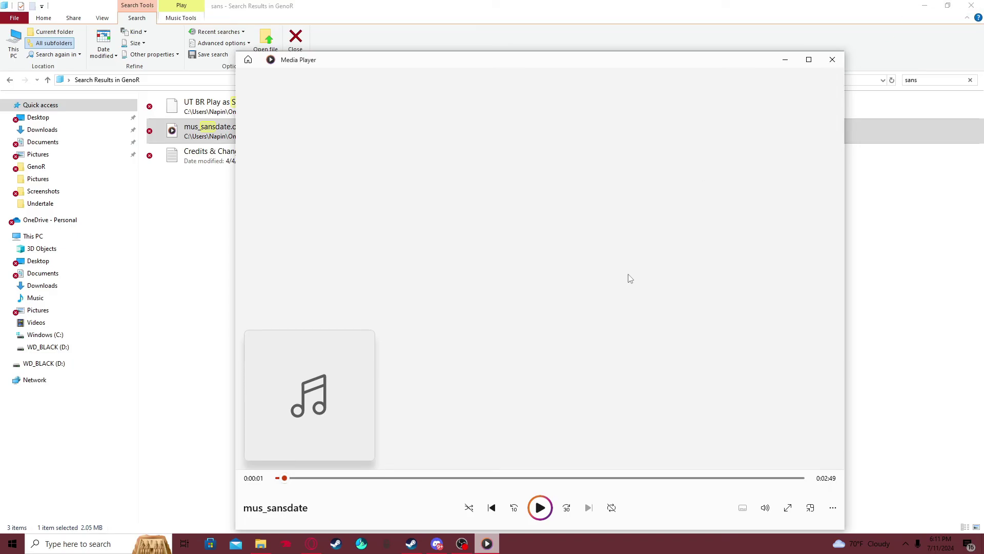
left_click(833, 60)
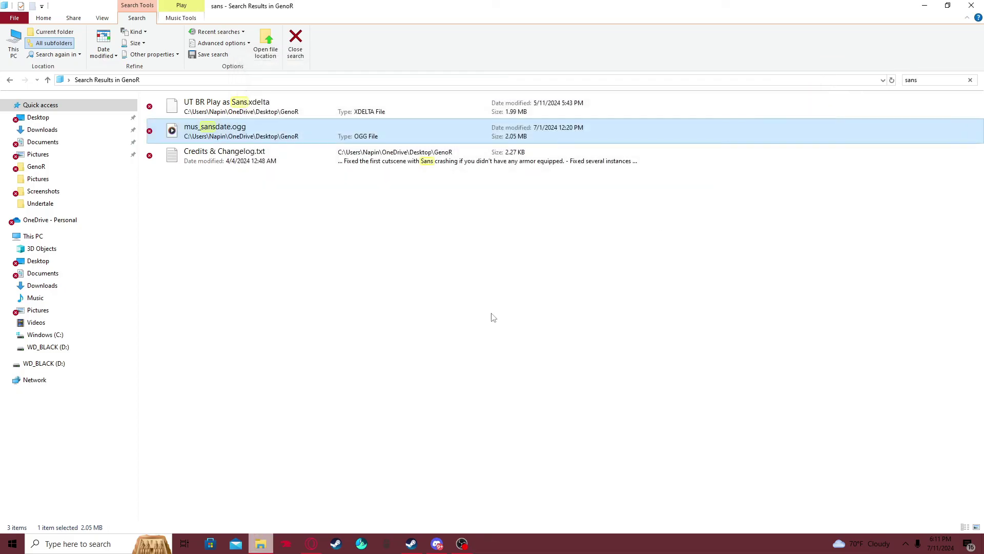
Step: Deselect the mus_sansdate.ogg search result
left_click(488, 326)
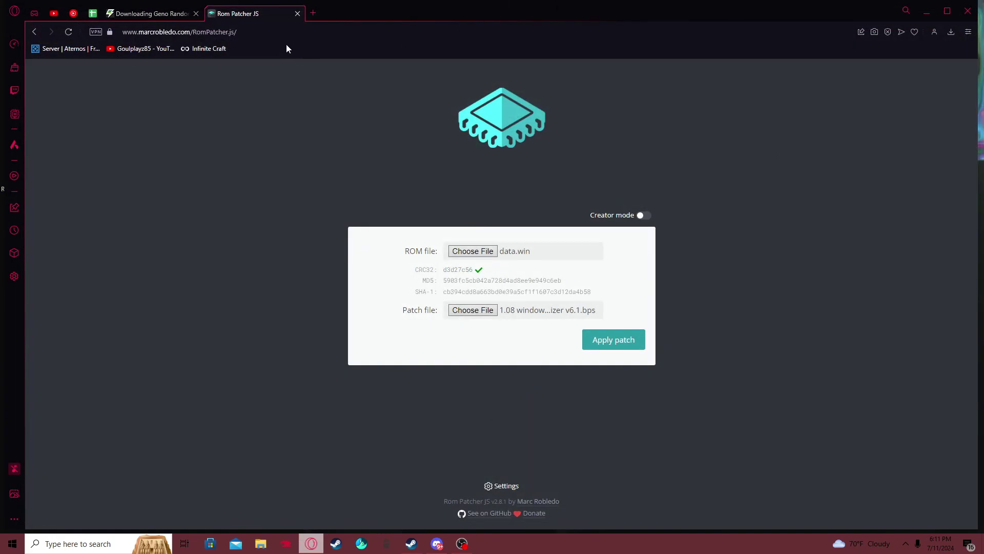
Step: Move the GenoR folder to the Recycle Bin and permanently delete all five items there
left_click(968, 10)
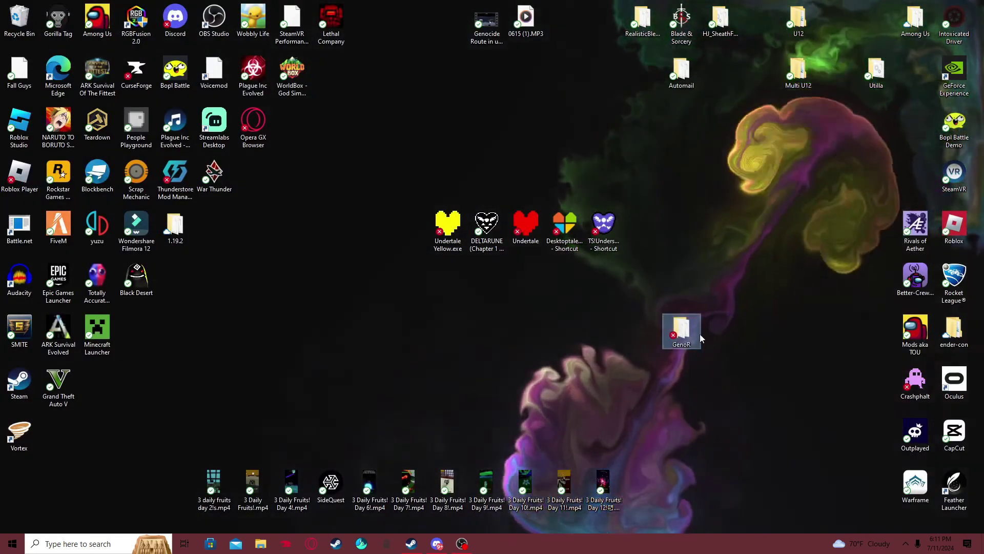
left_click_drag(683, 344, 28, 23)
double_click(29, 23)
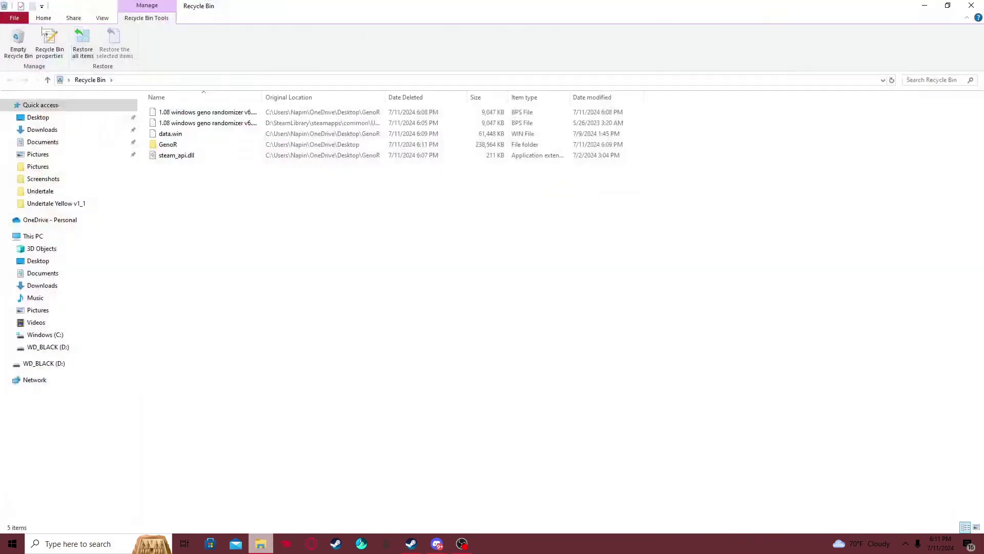
left_click(18, 42)
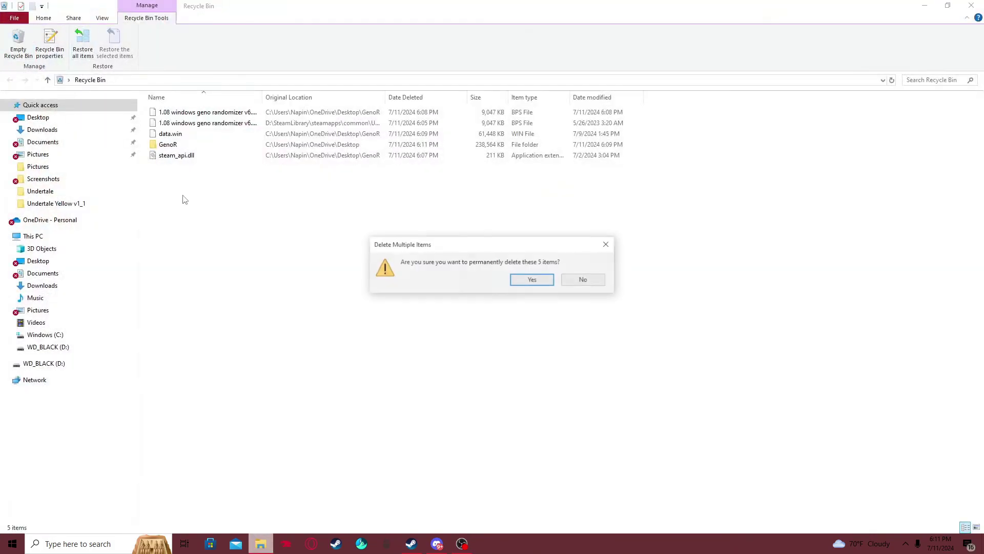
left_click(532, 279)
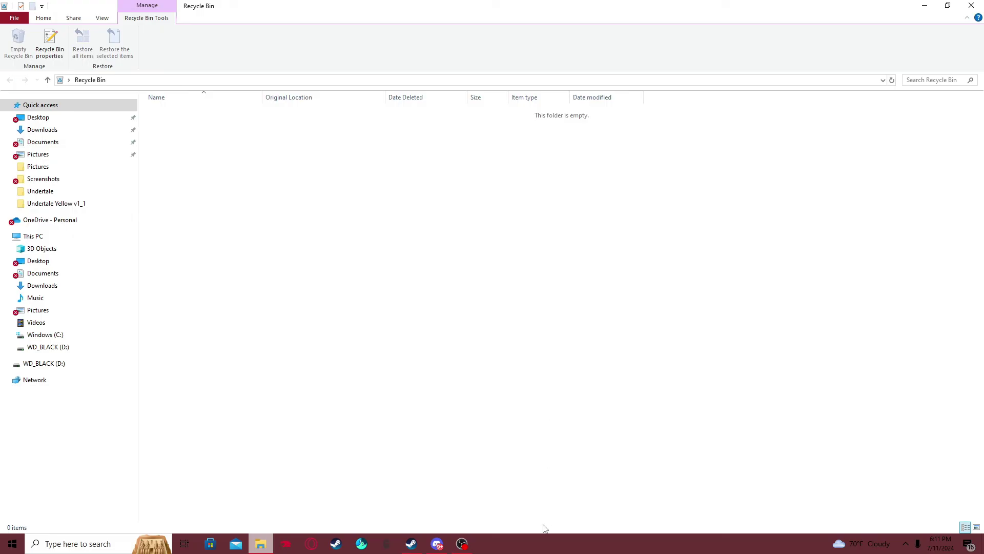